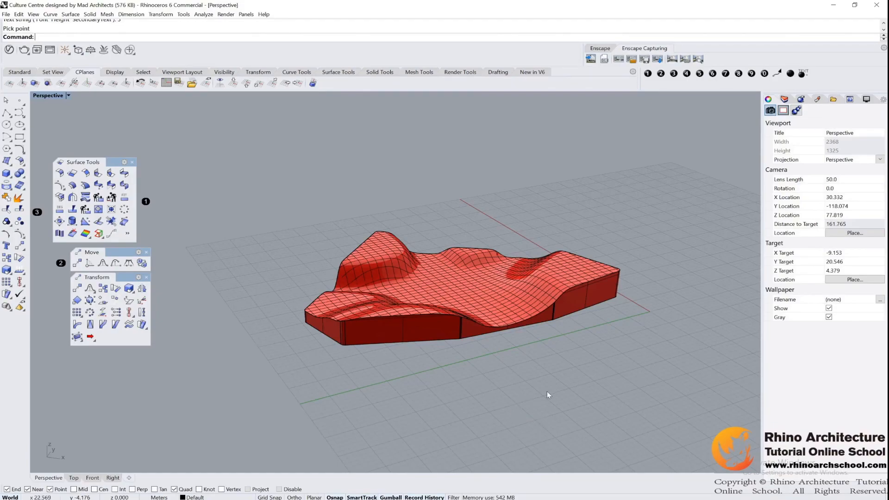
- Close the floating Surface Tools, Move and Transform toolbars and delete the numbered text dots beside the model
click(146, 252)
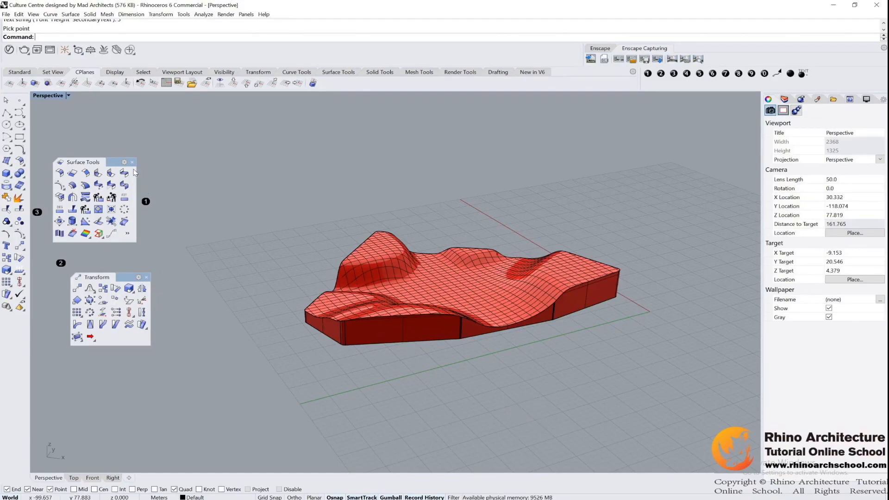
click(132, 162)
drag(43, 266, 43, 267)
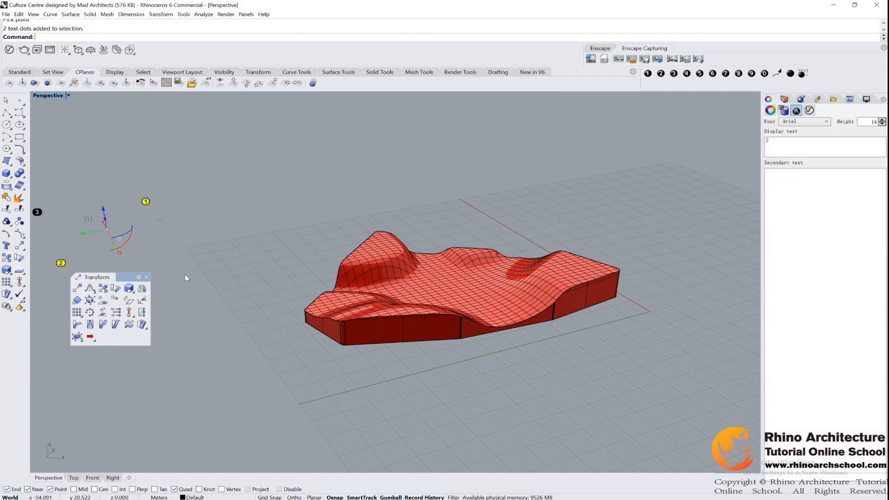
key(Delete)
drag(86, 190, 43, 221)
key(Delete)
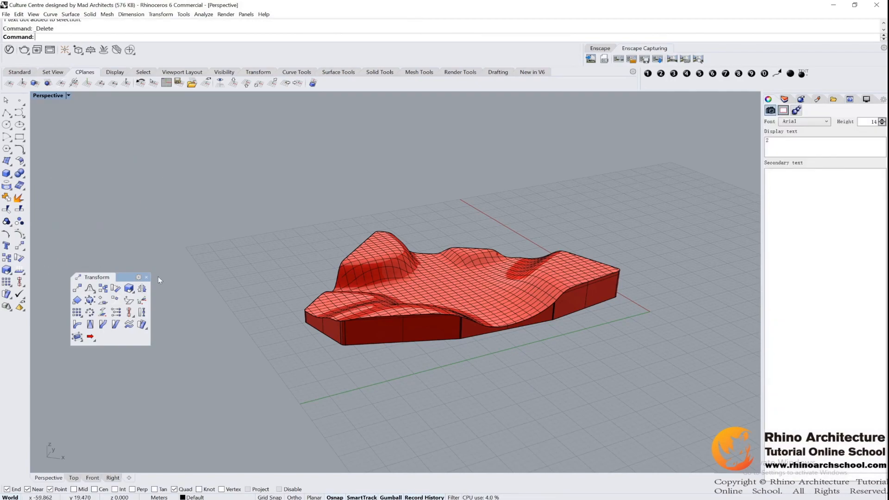
click(146, 277)
right_drag(411, 340, 520, 316)
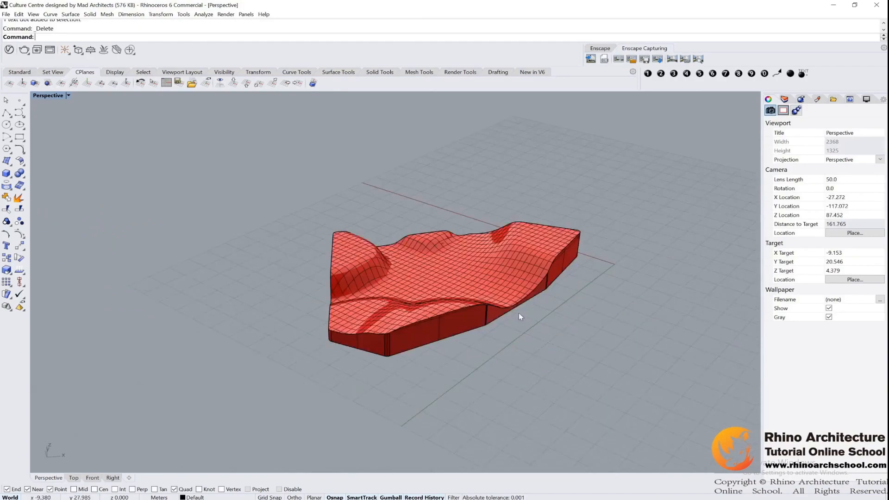
- Set a three-point construction plane aligned with the building's lower straight edge beside the Sculpture Garden in the Top view
click(31, 72)
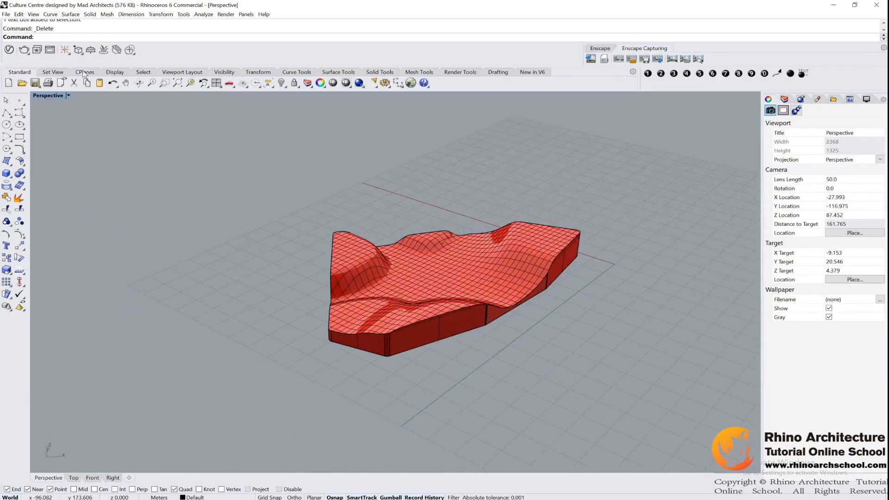
click(84, 73)
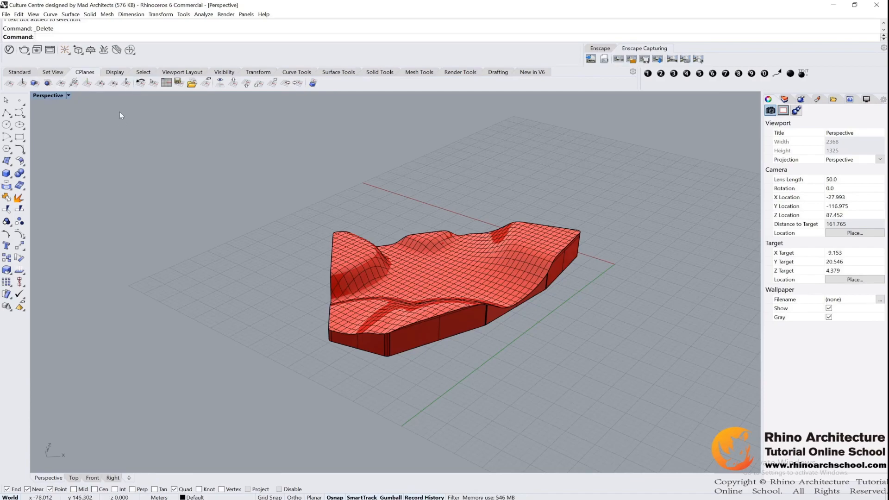
click(100, 84)
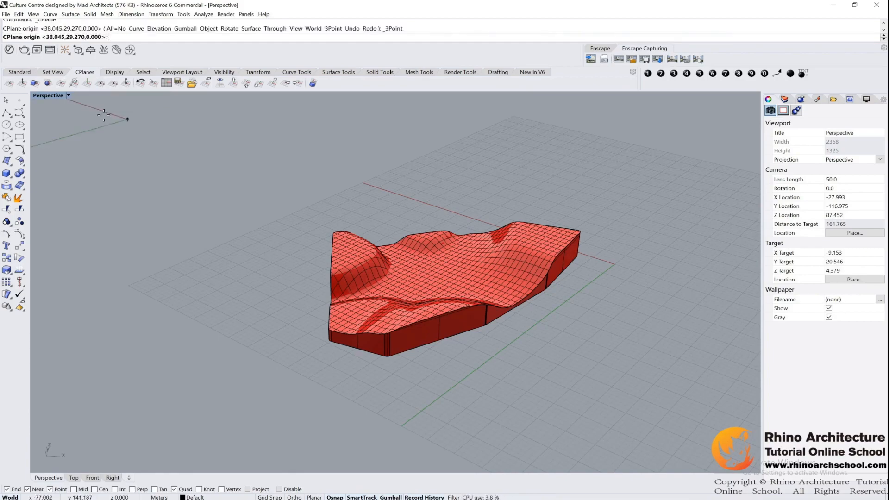
double_click(49, 95)
double_click(39, 96)
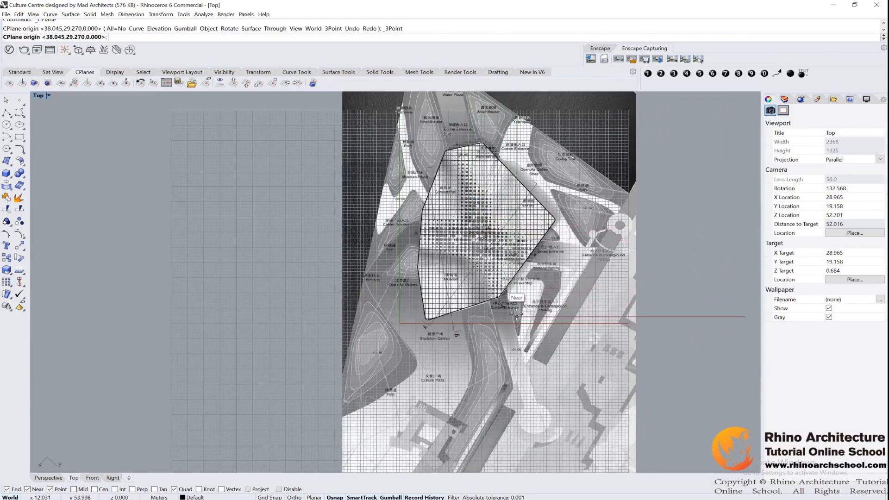
scroll(515, 313, up, 3)
click(379, 323)
click(490, 291)
click(345, 229)
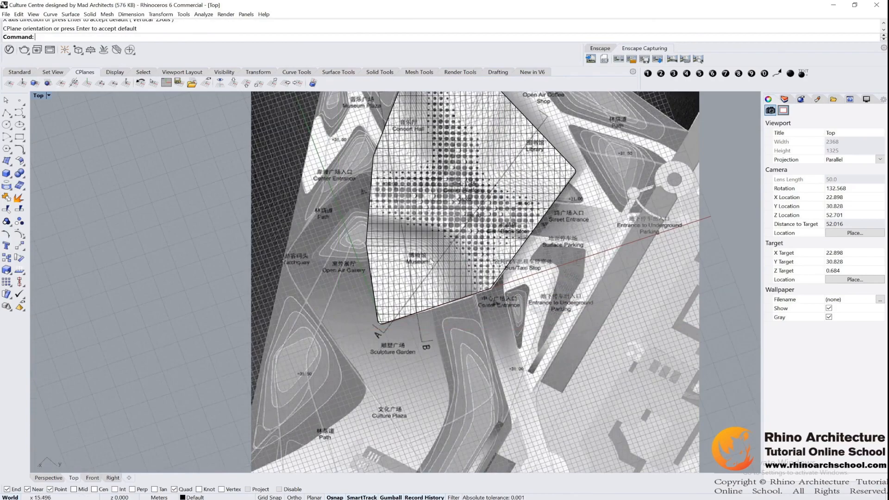
right_drag(557, 296, 496, 275)
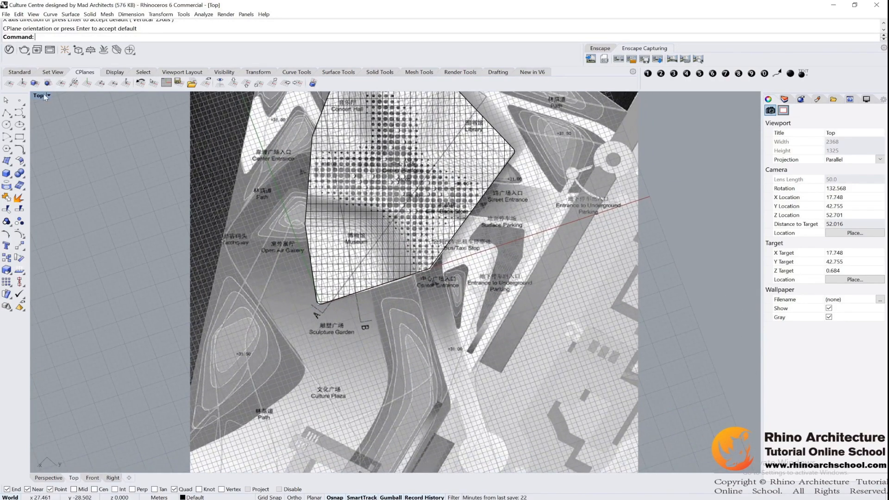
- Hide the undulating roof surface in the Perspective view so only the perimeter walls are shown
key(ctrl+m)
double_click(421, 95)
right_drag(576, 213, 407, 293)
click(558, 238)
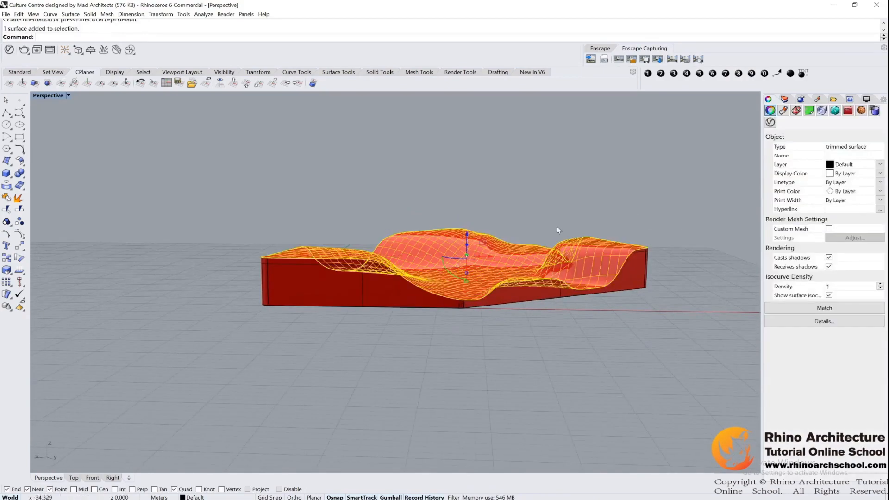
drag(522, 289, 480, 260)
key(Escape)
click(457, 246)
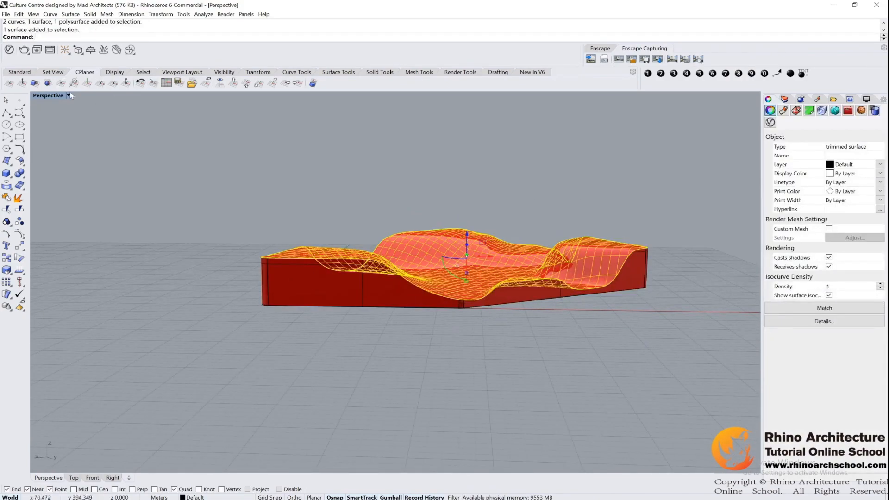
click(12, 84)
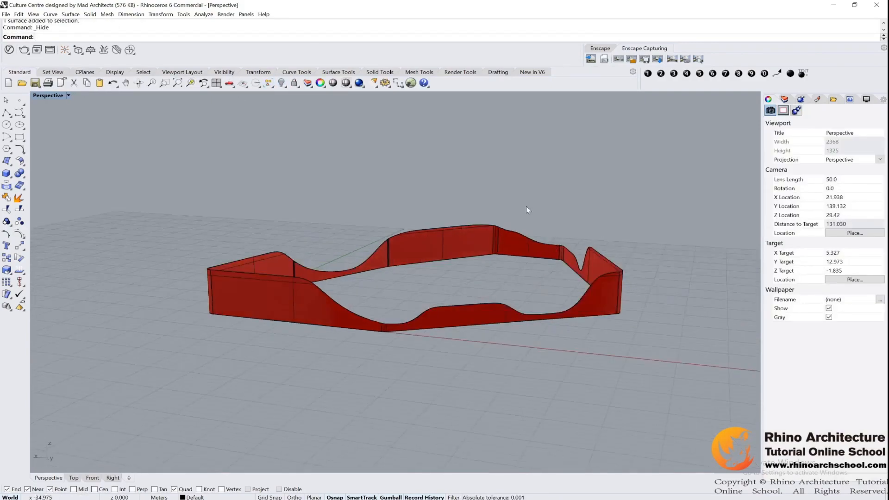
- Explode the joined perimeter wall polysurface into separate wall surfaces
click(462, 240)
right_drag(462, 240, 52, 100)
double_click(51, 98)
right_drag(602, 336, 533, 349)
key(Escape)
click(613, 348)
click(17, 199)
- Hide the other wall surfaces, keeping only the facade wall with the sloping top and its narrow end pieces
right_drag(563, 202, 616, 217)
click(625, 216)
drag(686, 218, 602, 157)
right_drag(602, 199, 530, 232)
click(282, 83)
drag(634, 250, 532, 155)
click(281, 84)
right_drag(537, 230, 463, 157)
- Offset the facade's top edge inward by about 0.73 m in the Front view, using the ThroughPoint option
double_click(422, 96)
right_drag(414, 129, 401, 258)
double_click(55, 98)
scroll(248, 355, down, 14)
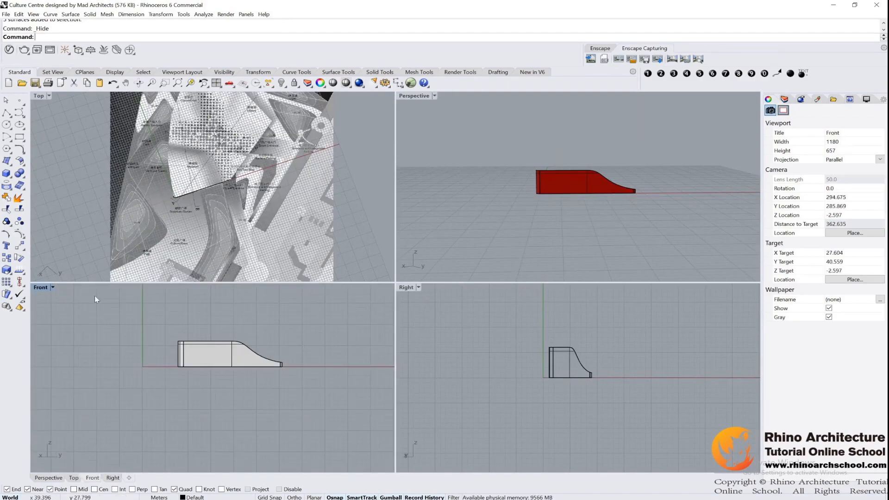
double_click(41, 287)
scroll(396, 247, up, 6)
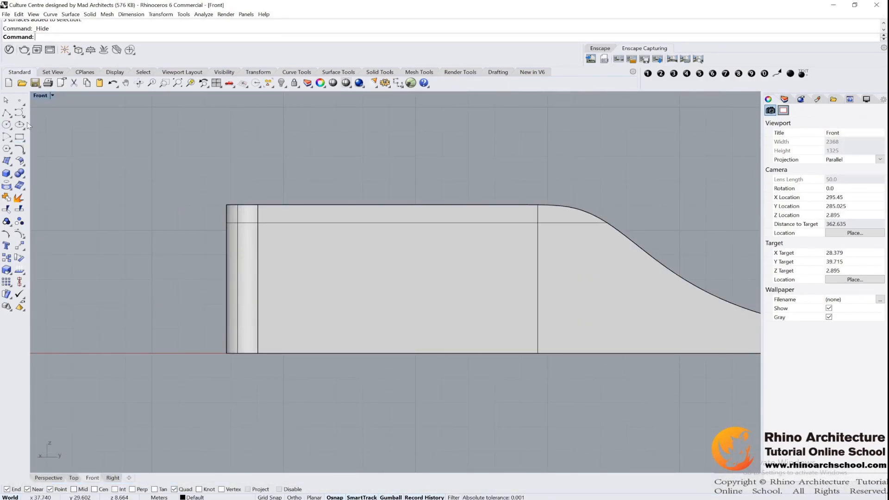
click(23, 153)
drag(81, 144, 110, 142)
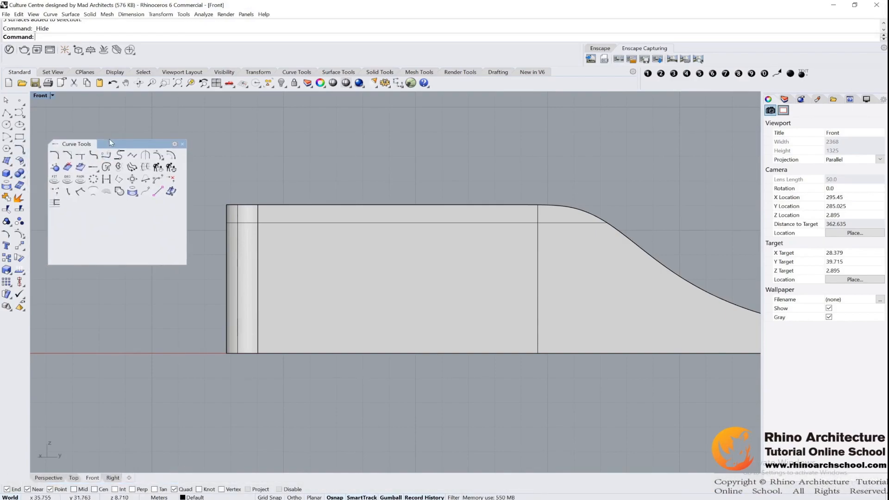
click(171, 156)
click(366, 206)
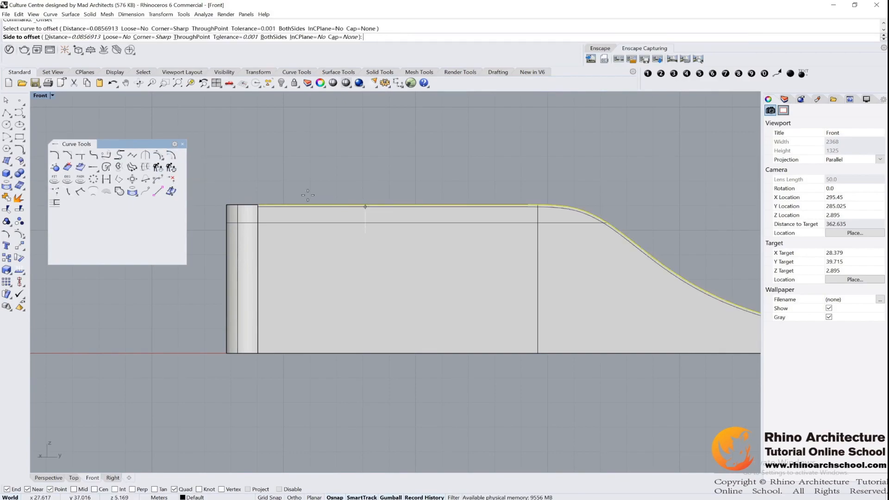
click(191, 37)
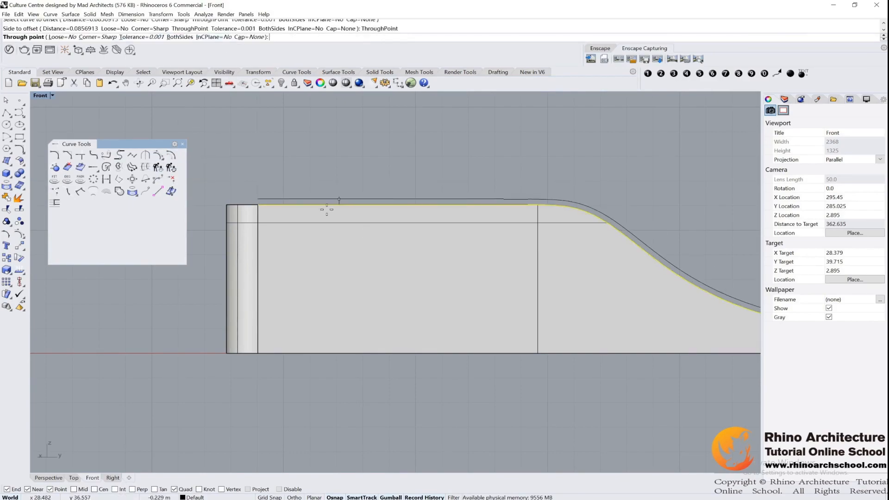
click(333, 223)
- Offset the facade's bottom edge upward by 0.72942 m
key(Return)
click(367, 353)
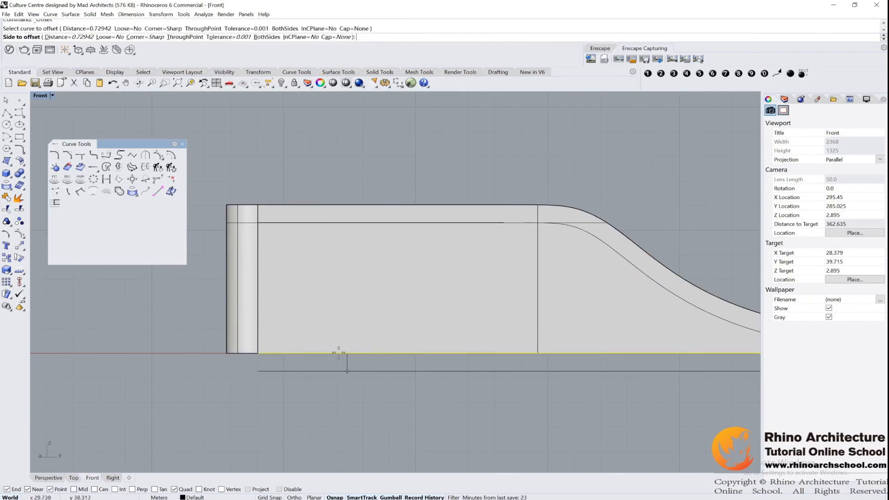
click(286, 315)
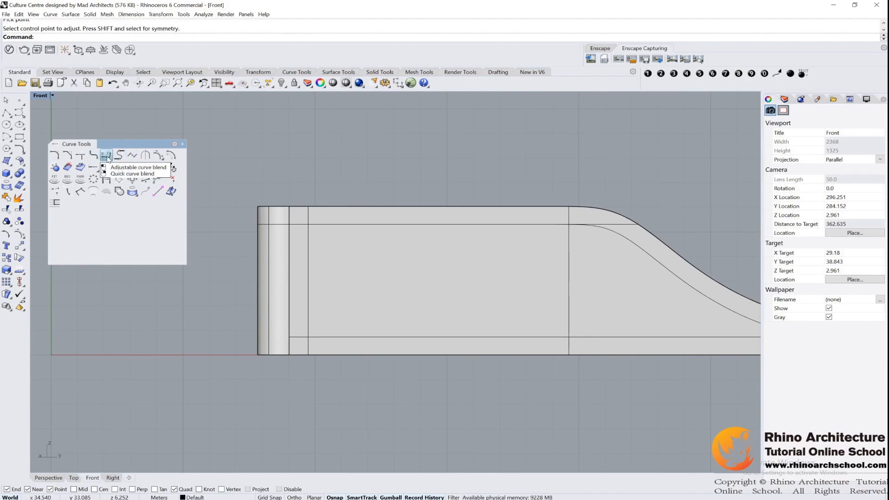
- Blend the left ends of the two offset curves with an adjustable curvature blend and slide its end points inward
click(107, 157)
click(310, 225)
click(347, 338)
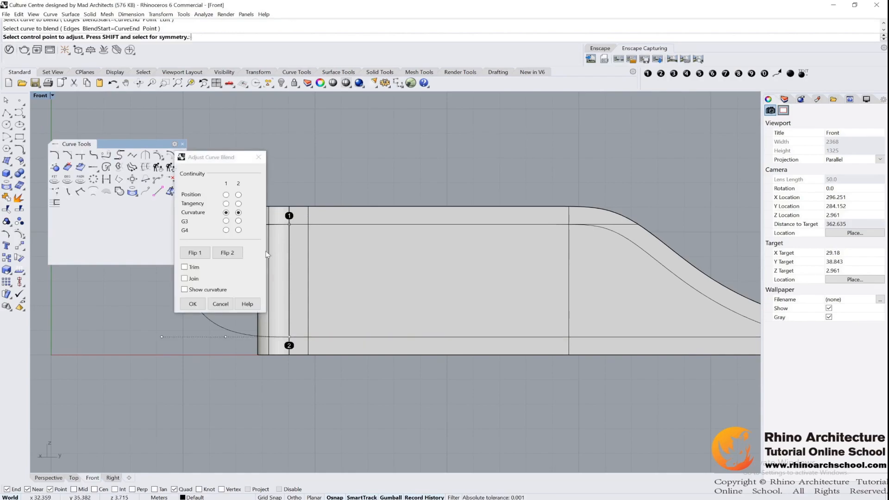
drag(238, 160, 156, 147)
click(296, 224)
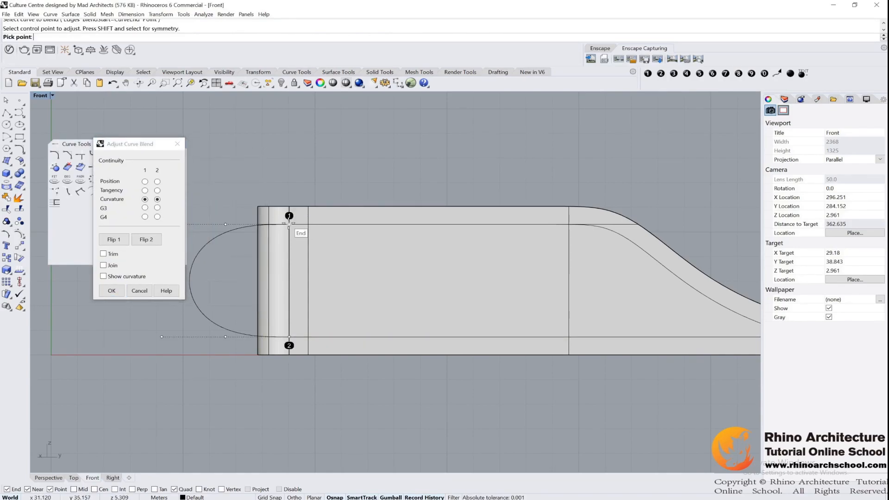
click(374, 224)
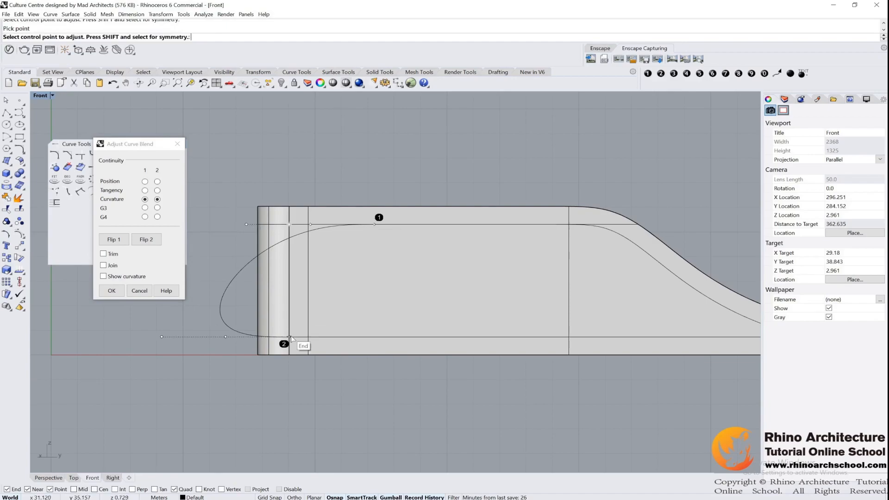
click(335, 337)
click(386, 337)
- Adjust the blend's end points and handles to form a balanced rounded end within the wall, just inside its left edge
click(374, 224)
click(411, 224)
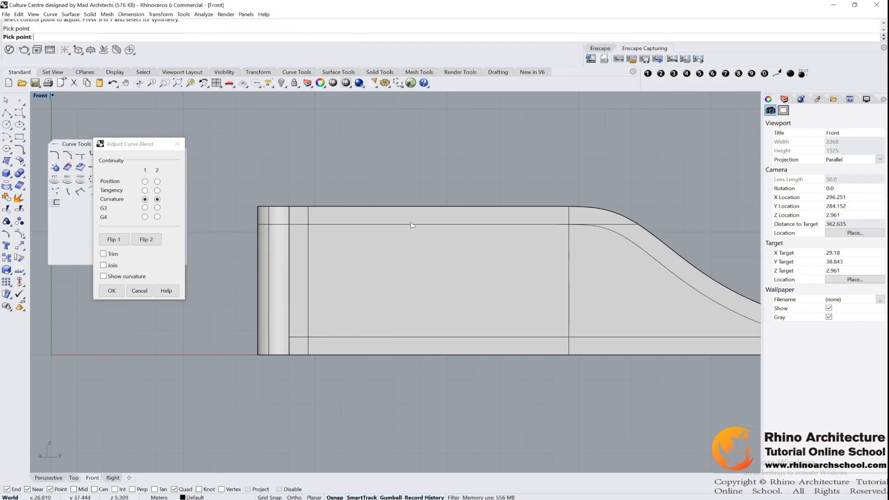
click(387, 338)
click(416, 337)
click(347, 224)
click(332, 224)
click(350, 337)
click(347, 337)
click(278, 337)
click(317, 337)
click(316, 337)
click(253, 224)
click(290, 224)
click(348, 336)
click(332, 337)
- Enable Trim and Join for the curve blend and accept it
click(104, 253)
click(104, 266)
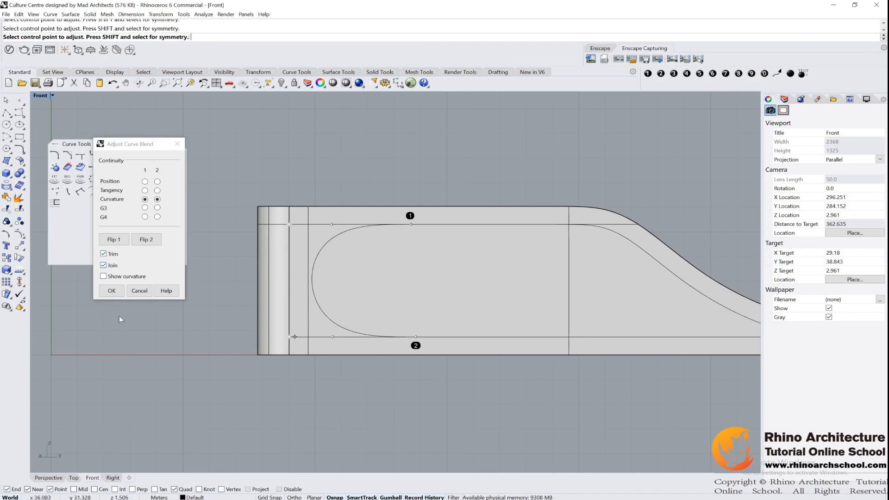
click(111, 291)
- Draw a cutting line across both offset curves near the start of the slope and reposition its ends
right_drag(538, 222, 460, 263)
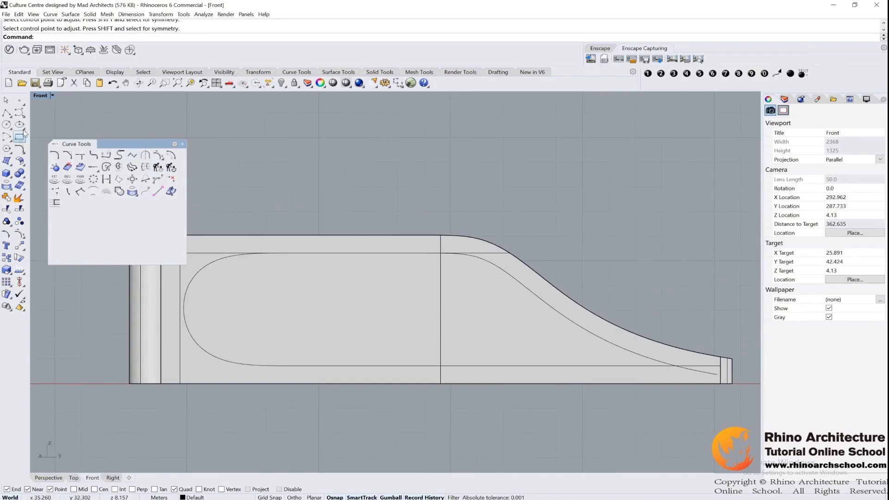
click(6, 112)
click(582, 155)
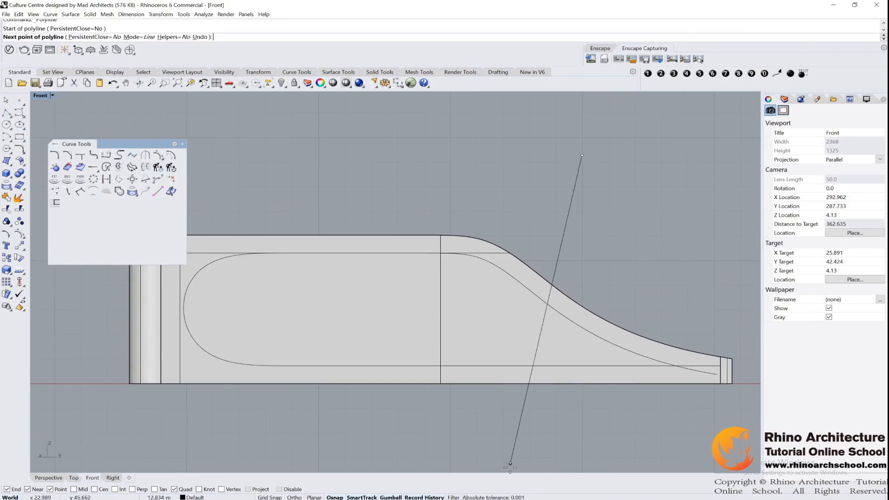
click(523, 433)
key(Return)
ctrl+shift+drag(551, 134, 521, 156)
ctrl+shift+drag(466, 426, 542, 452)
drag(535, 434, 523, 443)
key(Escape)
- Trim the offset curves beyond the cutting line on the sloping side and delete the line
click(500, 204)
click(7, 211)
click(523, 288)
click(545, 366)
click(570, 388)
key(Return)
click(500, 194)
key(Delete)
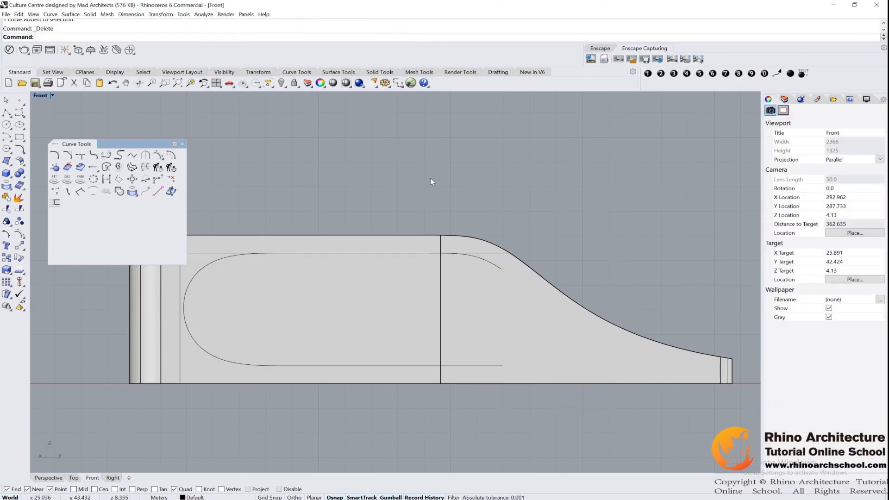
- Close the outline by blending its two open right ends with curvature continuity, Trim and Join enabled
click(106, 156)
click(495, 266)
click(499, 366)
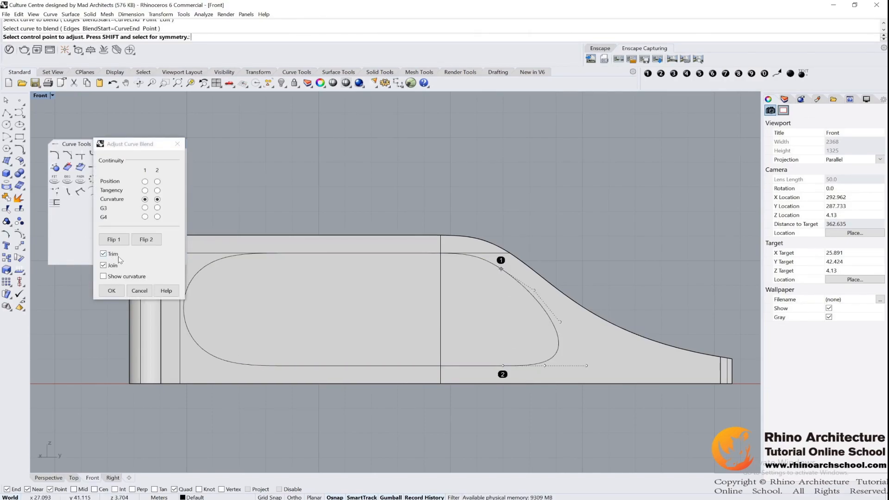
click(112, 290)
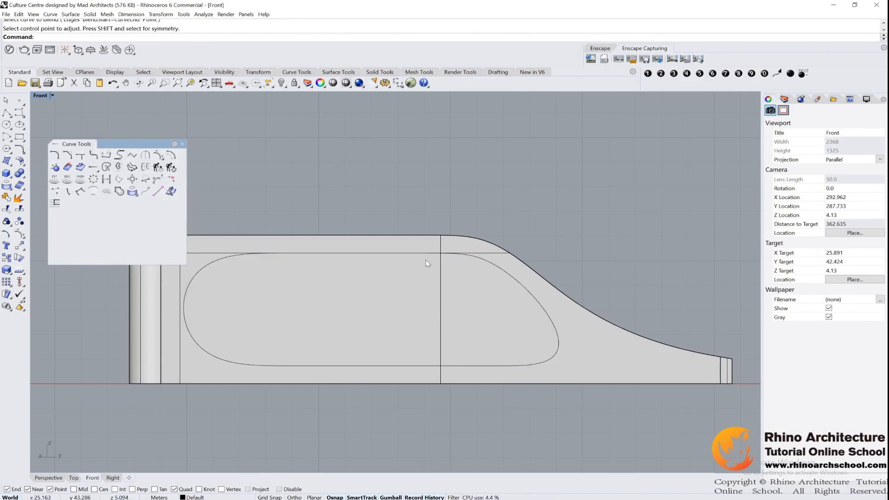
- Split the facade wall surface with the closed rounded outline
click(338, 274)
click(203, 266)
click(262, 278)
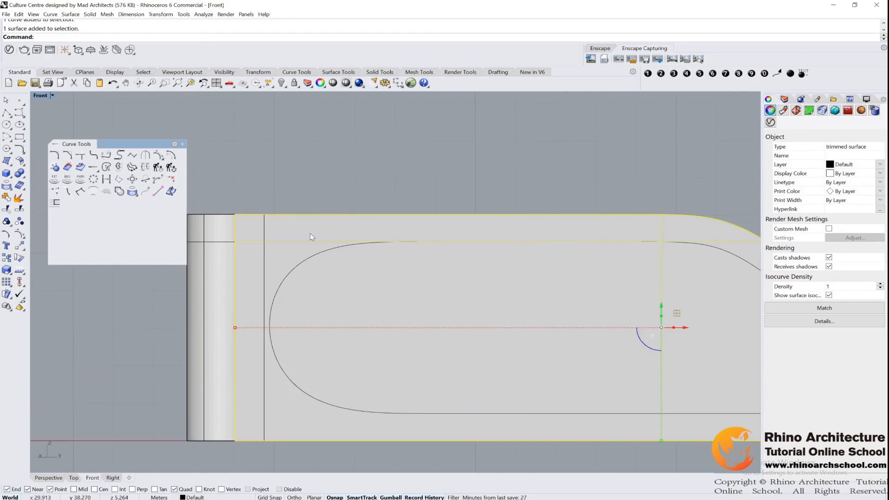
right_drag(380, 241, 380, 225)
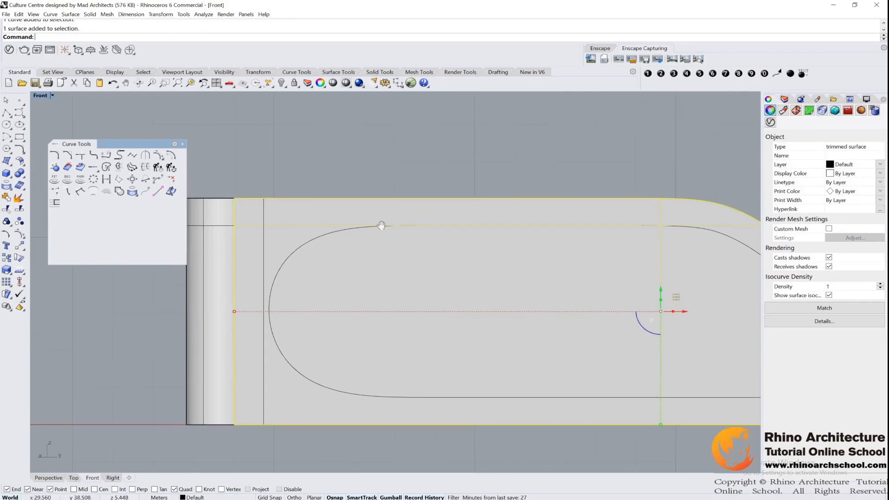
key(Return)
click(341, 227)
key(Return)
click(458, 286)
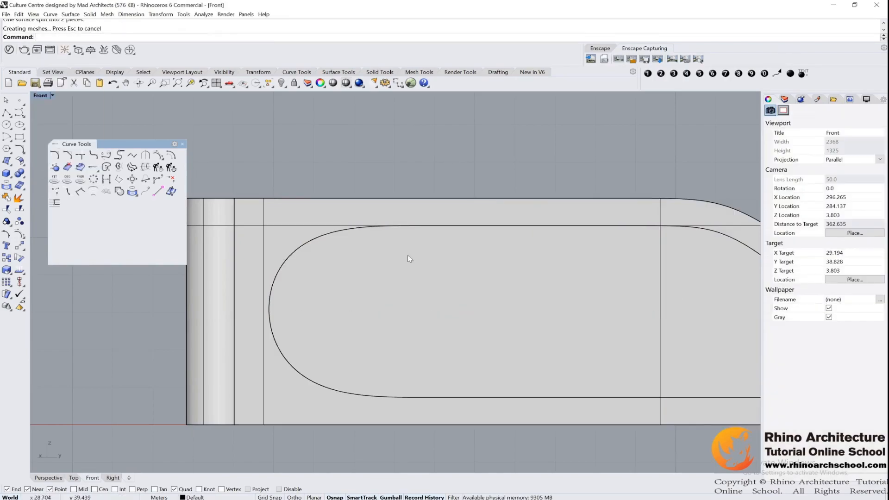
- With the surface inside the rounded outline selected, create a layer named glass and set its colour to Cyan
click(407, 255)
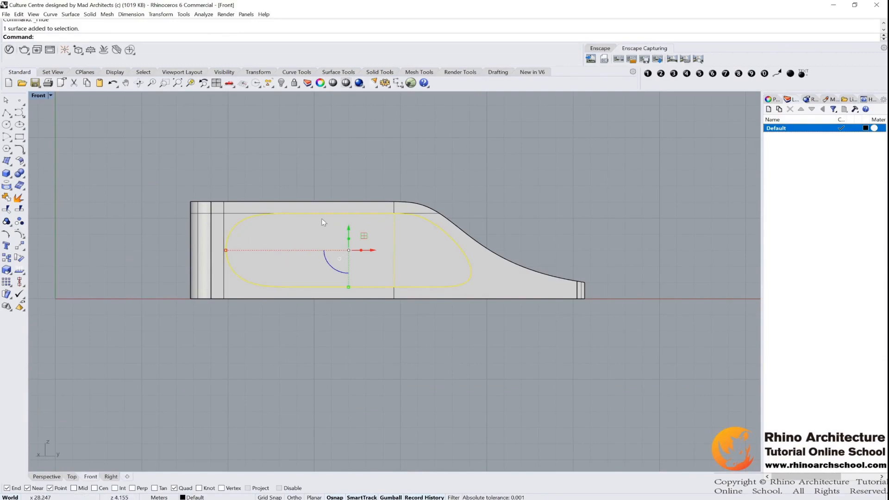
click(768, 109)
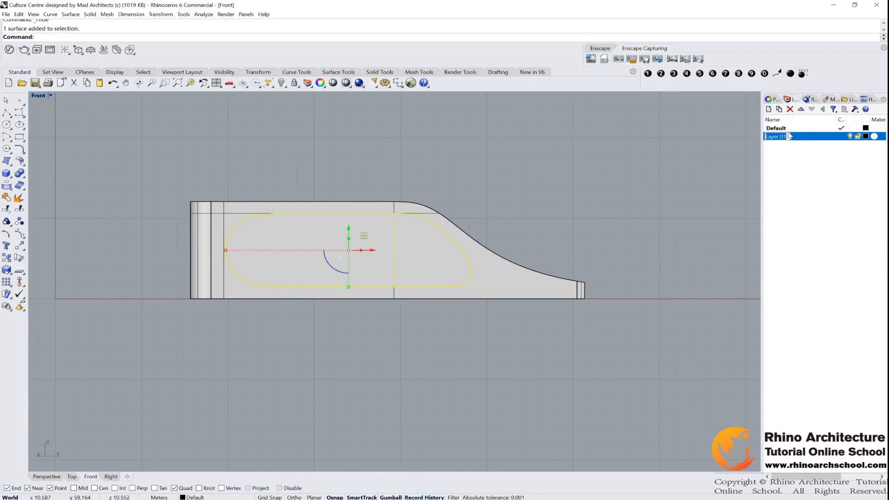
key(Return)
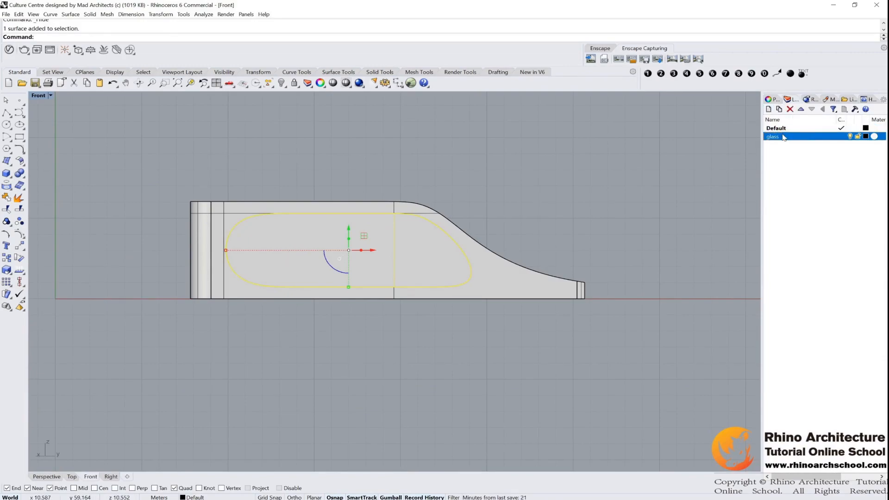
click(866, 136)
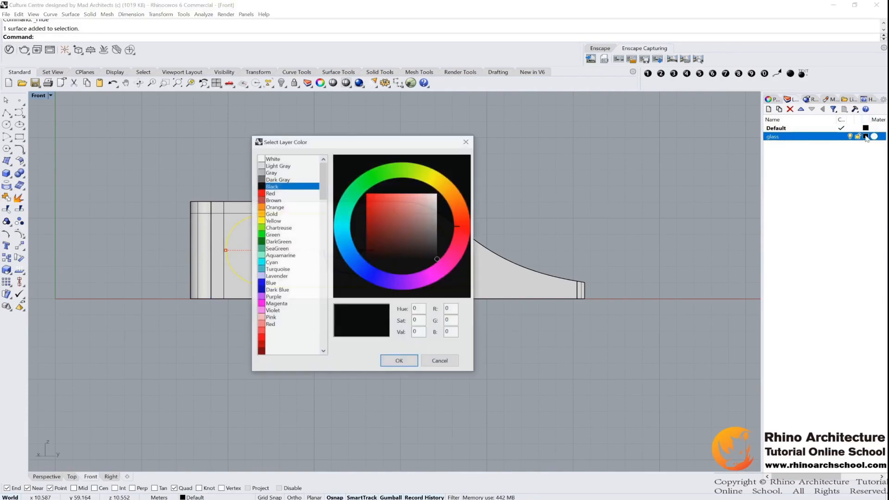
click(340, 215)
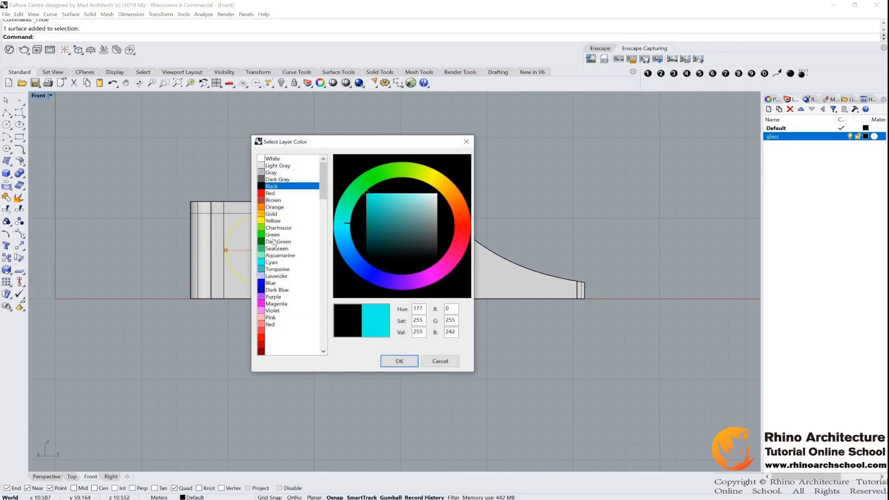
click(280, 256)
click(272, 262)
click(400, 361)
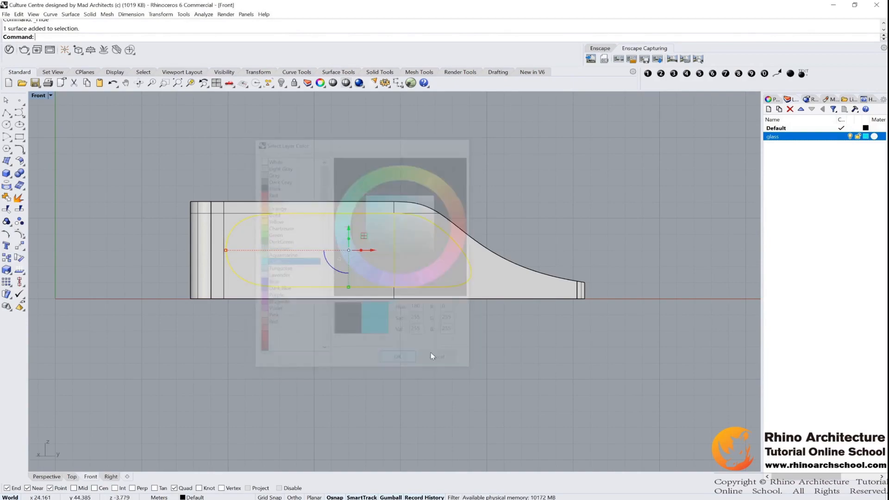
- Move the selected window surface to the glass layer and deselect it
right_click(842, 137)
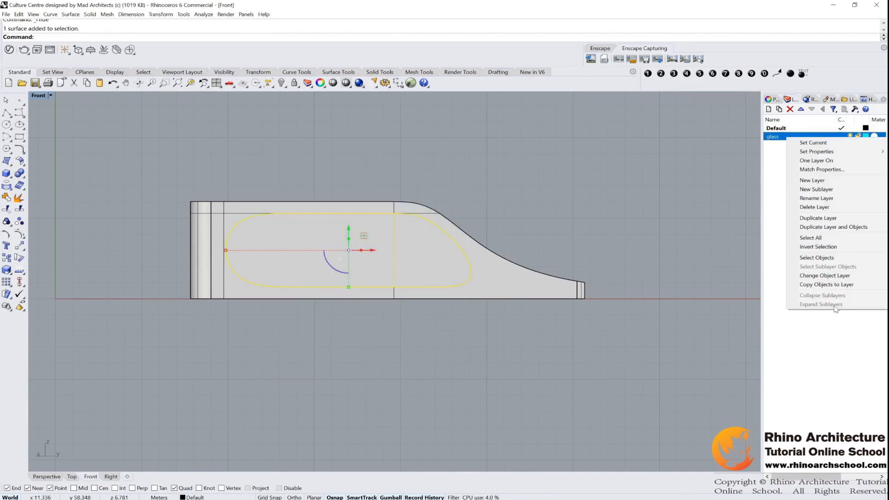
click(798, 277)
click(346, 141)
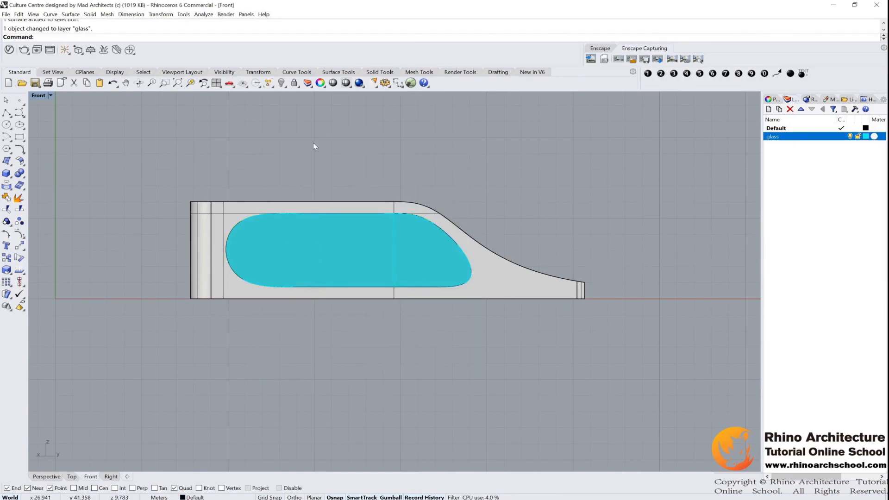
- Start a Fin surface from the rounded window outline, using the glass surface's edge as the curve
double_click(36, 96)
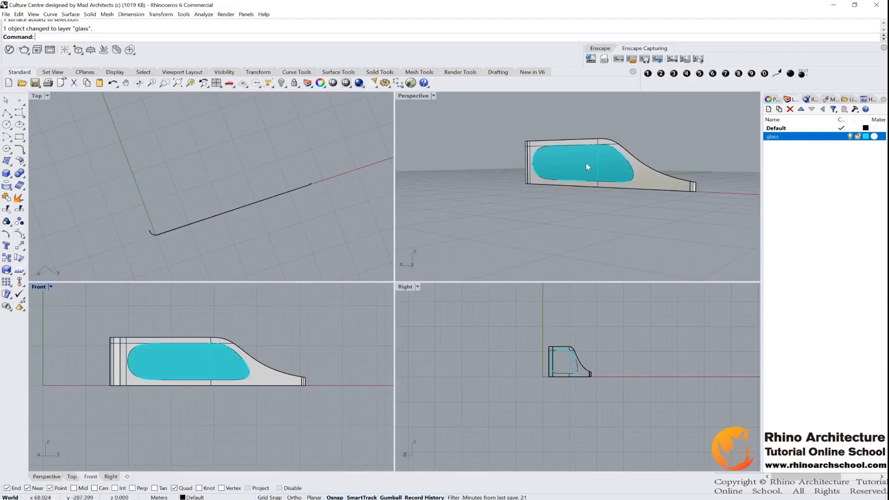
click(208, 352)
right_drag(525, 181, 575, 185)
scroll(574, 185, up, 4)
key(Escape)
key(ctrl+h)
click(9, 163)
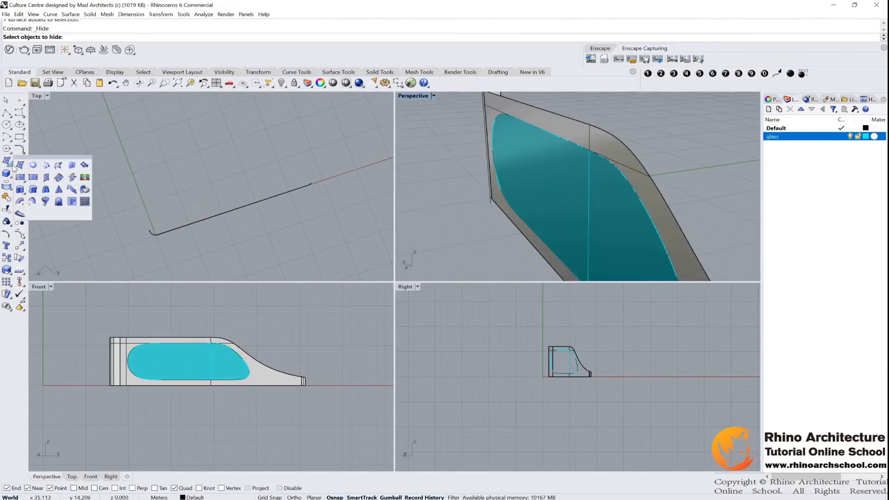
click(85, 190)
scroll(623, 155, up, 1)
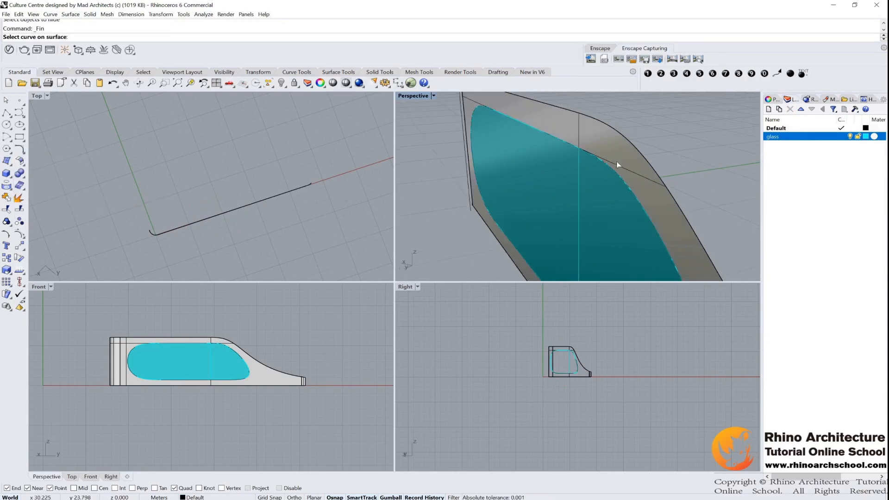
click(616, 175)
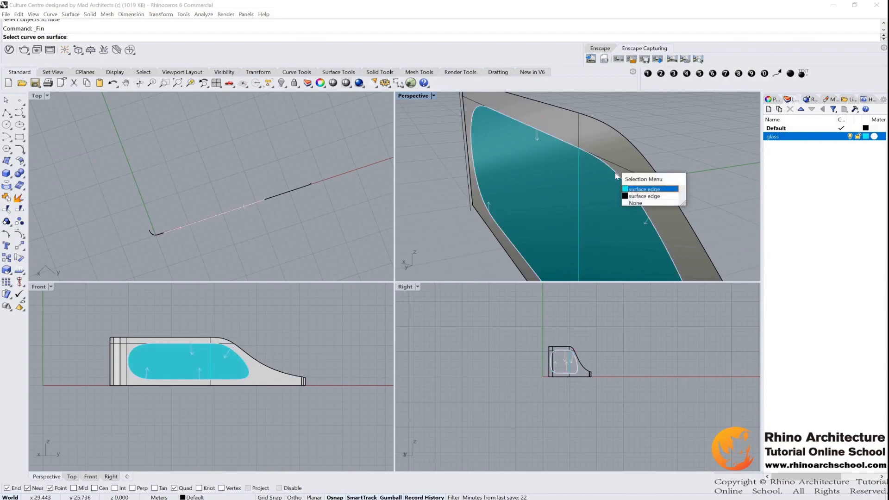
click(636, 190)
- Pick the base surface for the fin and pull it out in the Normal direction to form the window reveal
scroll(606, 171, down, 5)
right_drag(735, 166, 647, 163)
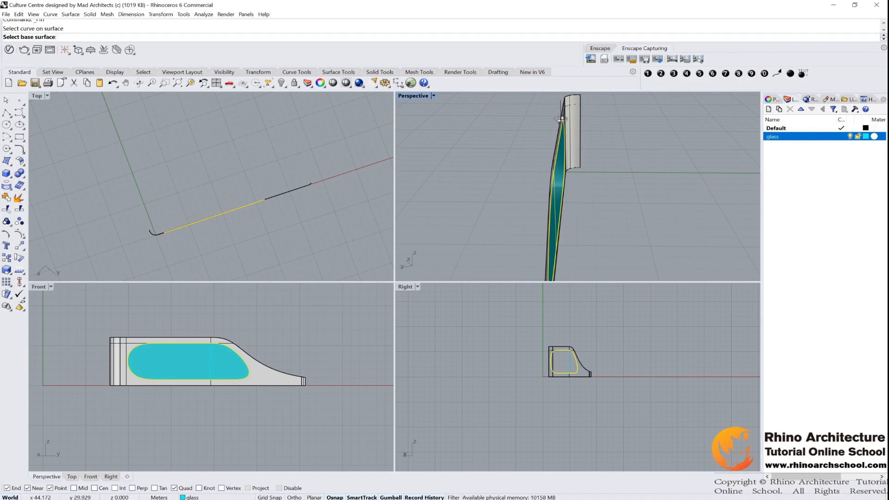
right_drag(566, 117, 565, 131)
click(555, 139)
right_drag(653, 134, 575, 139)
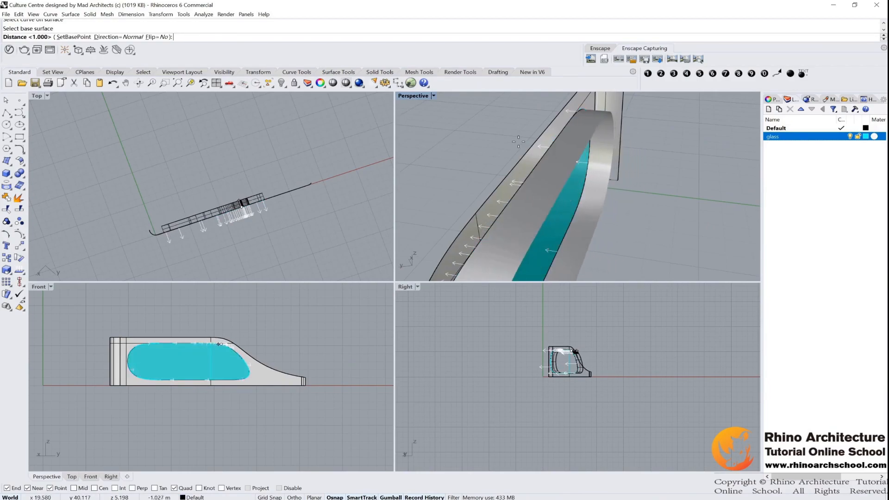
click(486, 141)
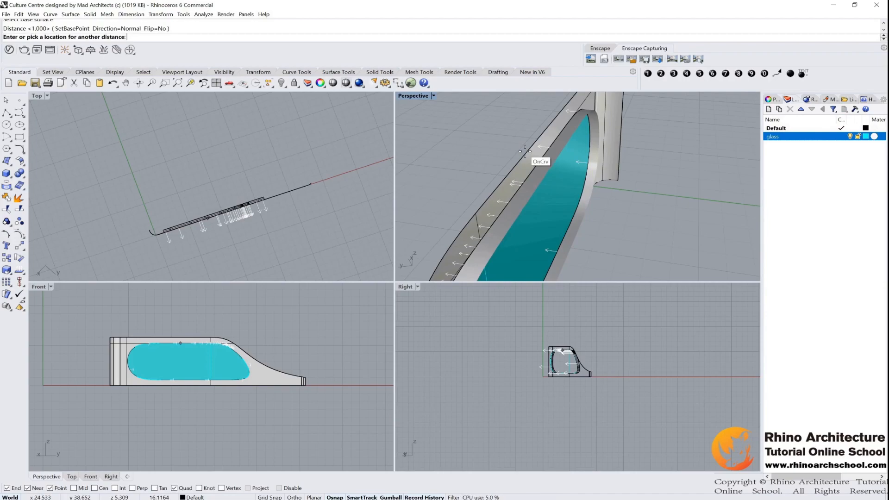
key(Return)
- Move the glass surface 0.412 m across the reveal, from its outer edge to its inner edge
click(565, 194)
text(Move)
key(Return)
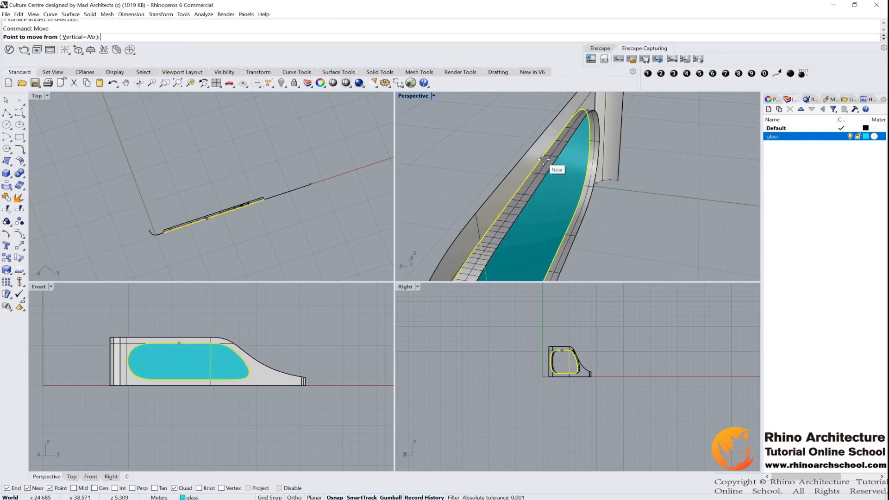
click(542, 158)
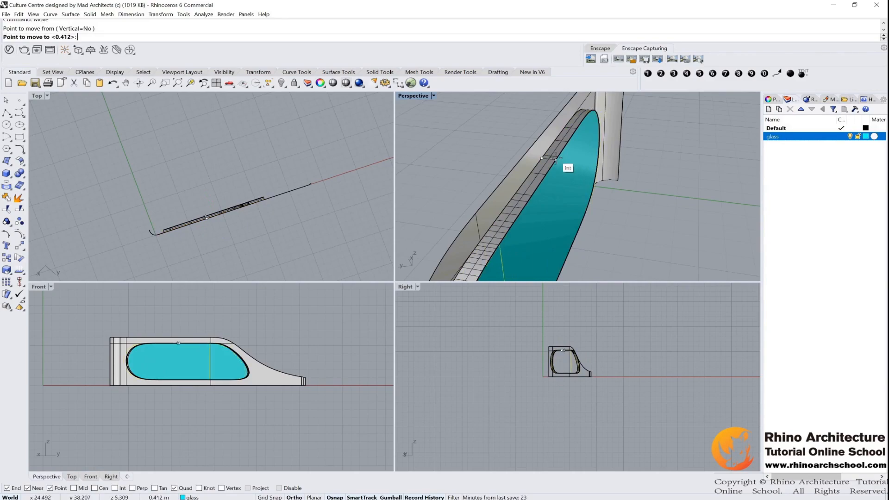
click(556, 158)
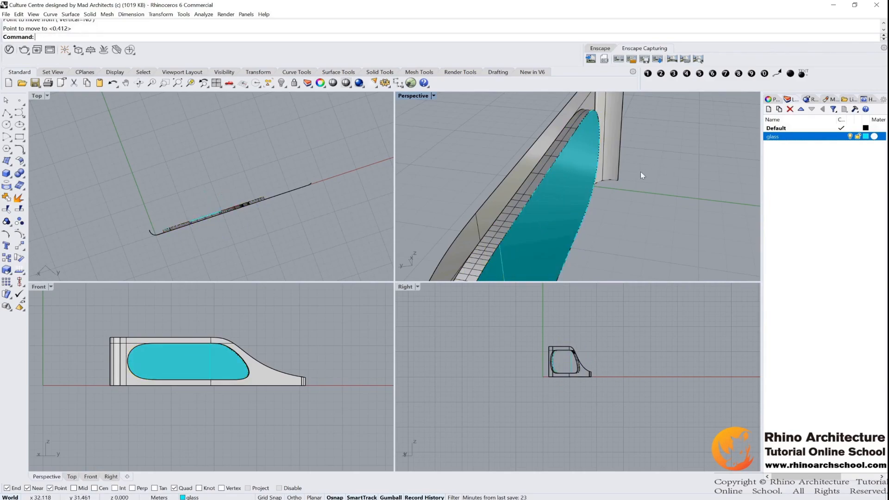
- Maximize the perspective view and show all hidden parts of the building around the glazed window
right_drag(500, 162, 591, 175)
scroll(567, 178, down, 5)
double_click(412, 95)
scroll(459, 229, down, 5)
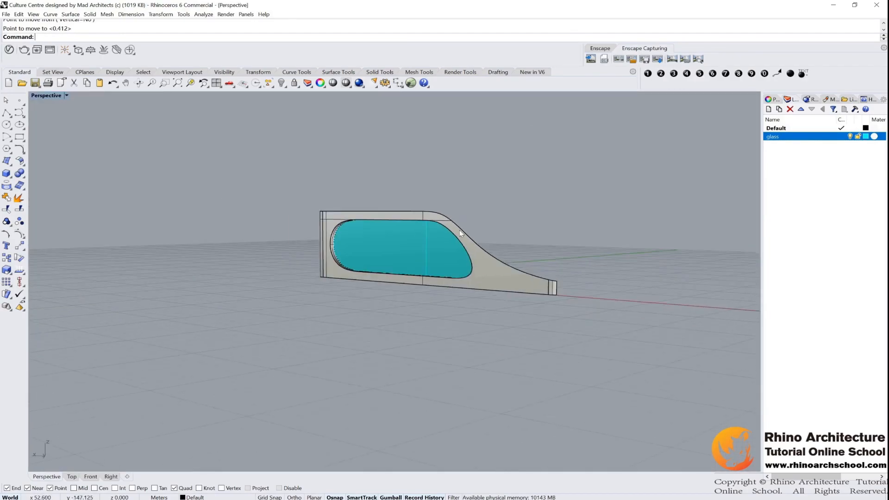
scroll(374, 237, up, 3)
right_drag(374, 237, 409, 235)
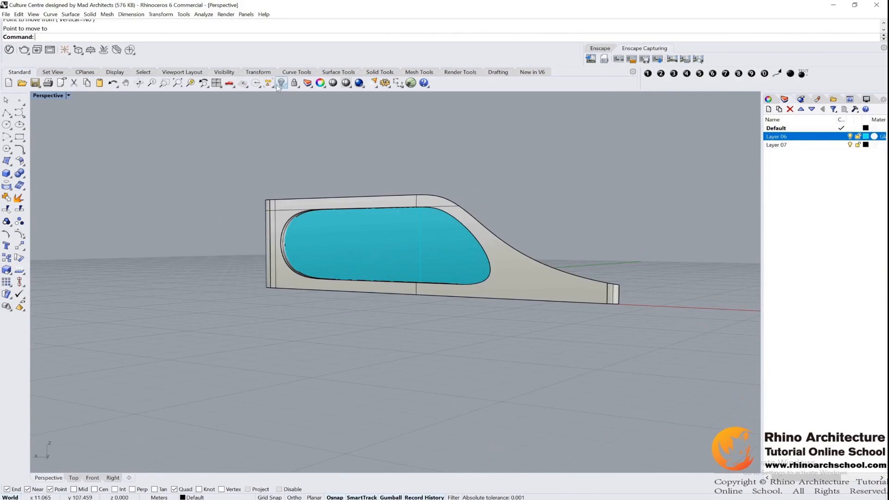
click(282, 83)
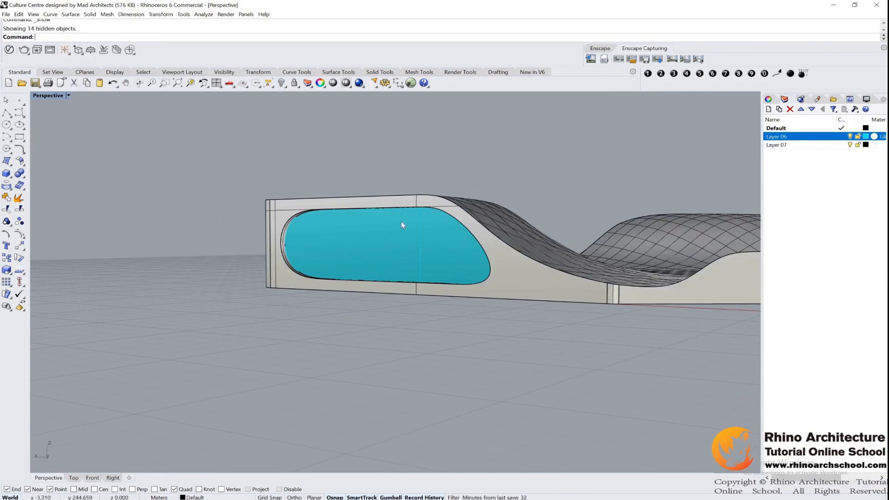
right_drag(354, 170, 373, 201)
scroll(395, 286, up, 3)
scroll(288, 238, down, 5)
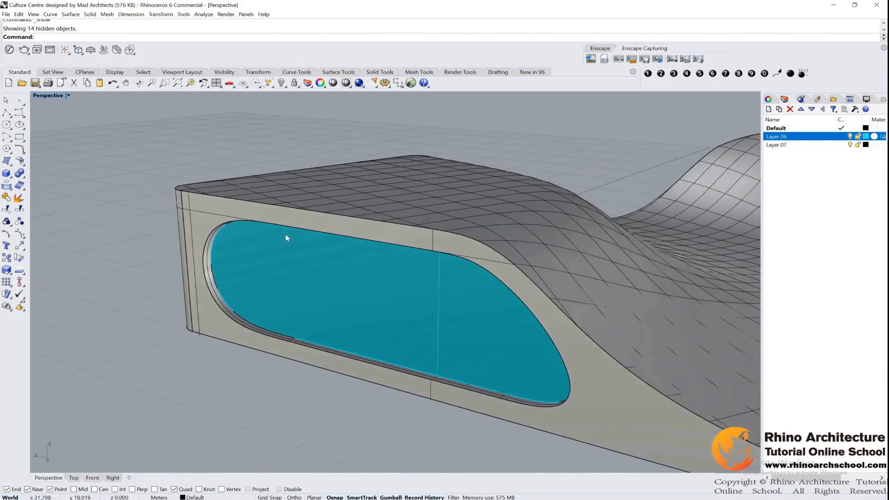
scroll(354, 229, up, 3)
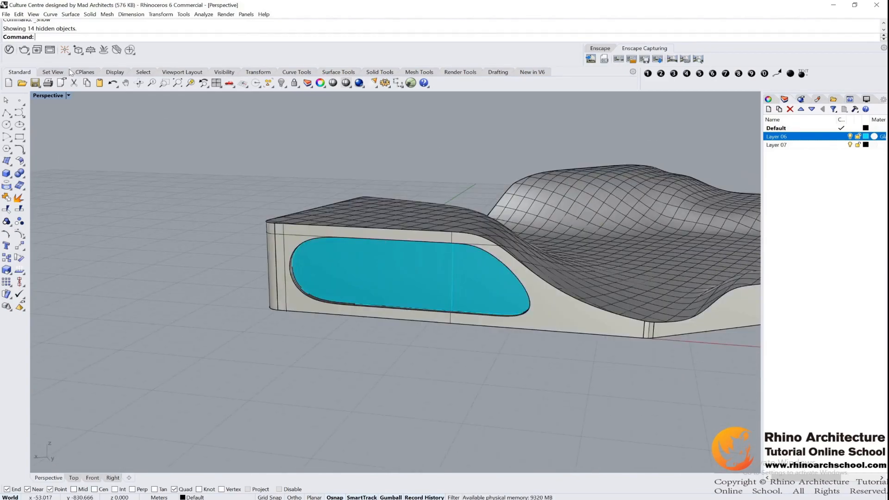
- Display the construction plane tools and place annotation dot 1 just below them
click(83, 73)
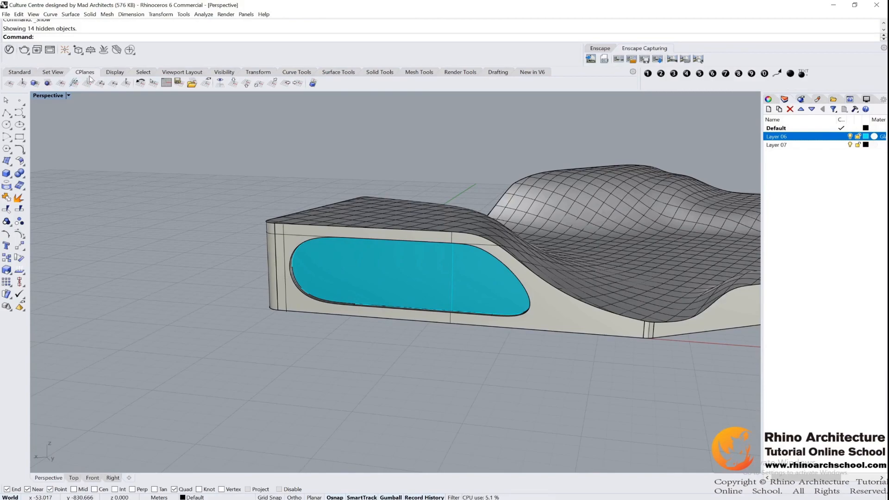
click(653, 74)
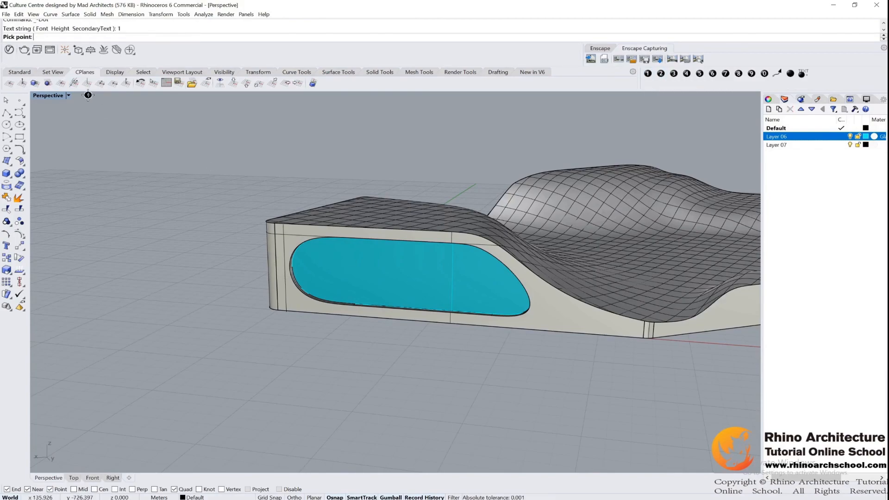
click(102, 97)
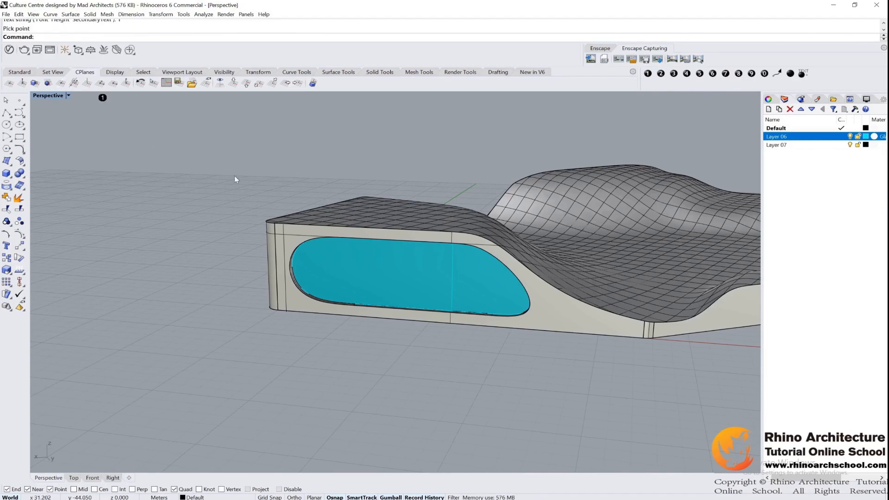
- Float the Curve Tools palette over the viewport and place annotation dot 2 just above it
click(23, 151)
drag(54, 145, 78, 145)
click(660, 73)
click(176, 138)
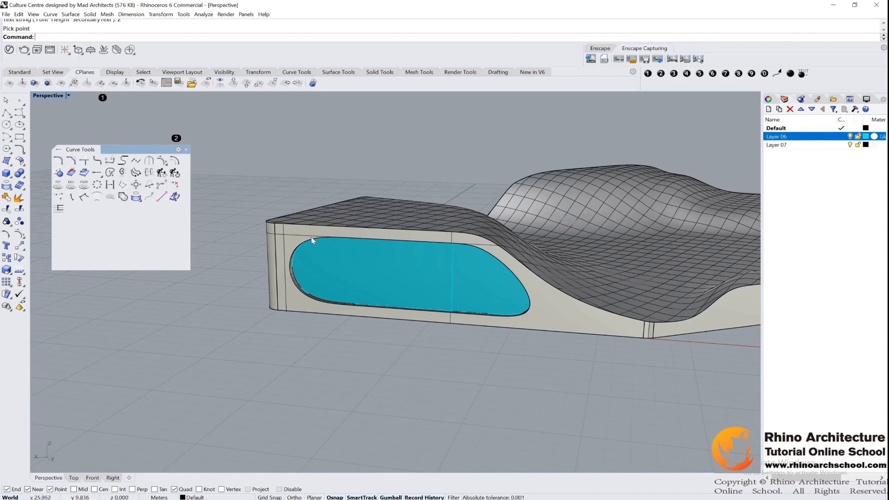
- Place annotation dot 3 above the Curve Tools palette and dot 4 beside the Trim and Split tools
click(674, 73)
click(125, 138)
click(687, 73)
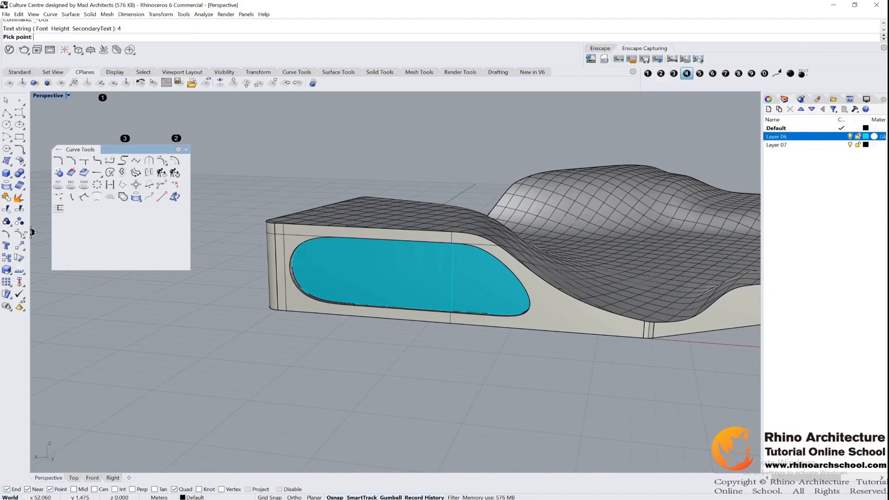
click(32, 210)
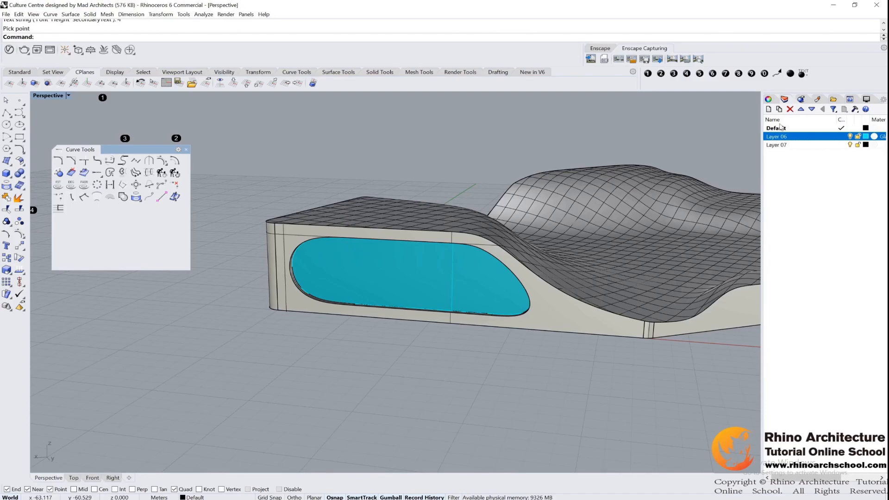
- Float the Surface Creation palette below the Curve Tools and place a numbered annotation dot beside its Fin tool
click(11, 166)
drag(41, 156, 105, 288)
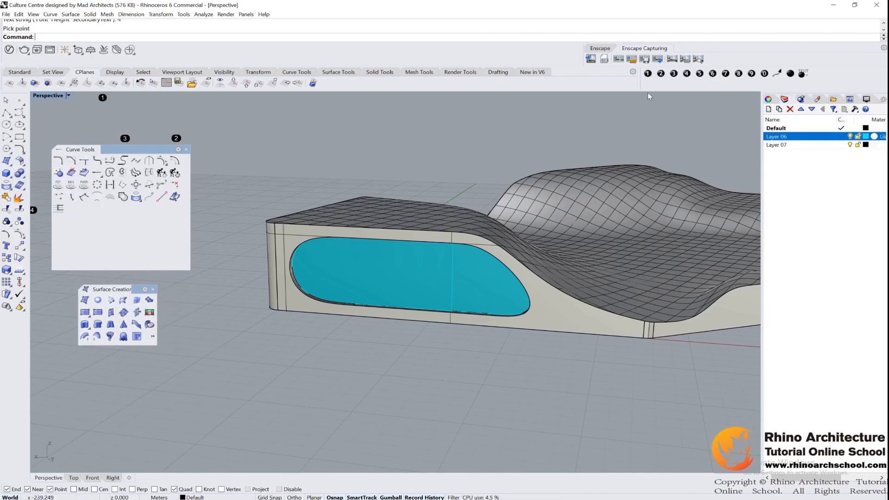
click(687, 74)
click(164, 325)
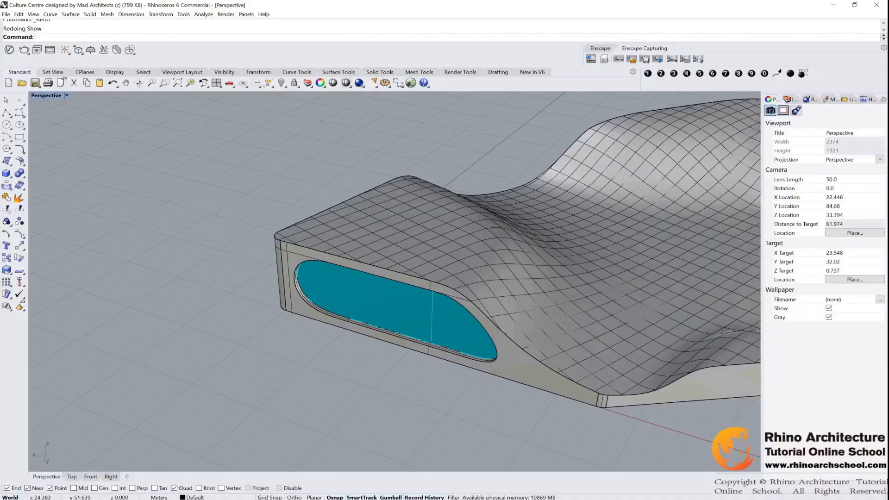
- Switch to the Photos app, zoom in on the reference rendering's facade glazing and return to Rhinoceros
key(alt+Tab)
click(281, 69)
drag(236, 90, 314, 117)
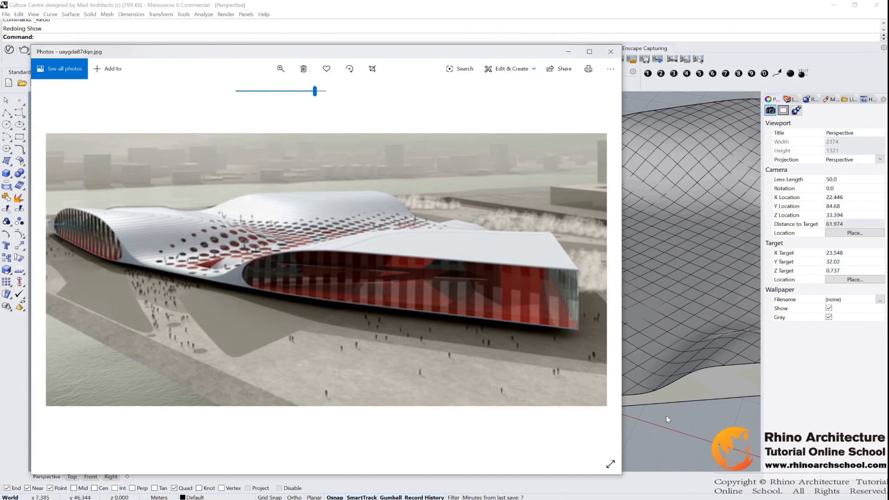
click(668, 428)
- Hide the roof and facade objects around the window so the glass surface and its reveal are isolated
drag(677, 431, 553, 129)
click(282, 83)
drag(491, 146, 363, 214)
drag(296, 160, 249, 246)
click(282, 82)
- Draw a narrow rounded rectangle with semicircular ends in the Top view, aligned with the facade near one end of the window
double_click(59, 96)
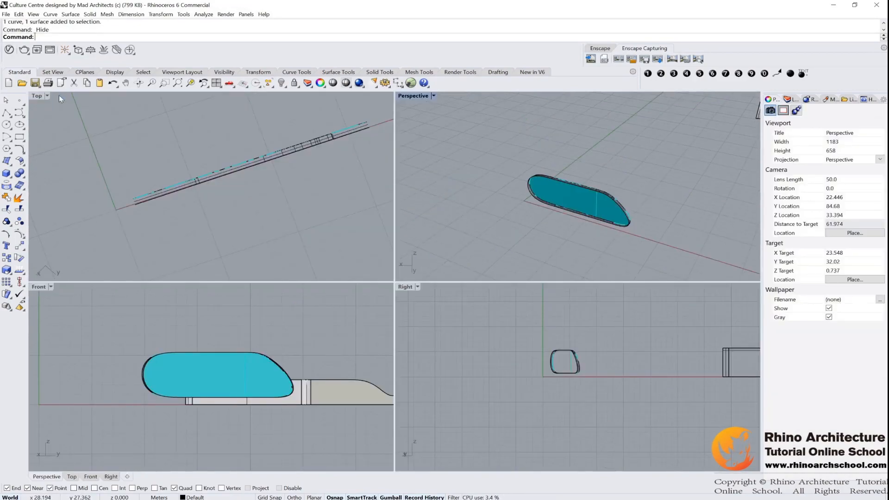
double_click(35, 95)
click(23, 140)
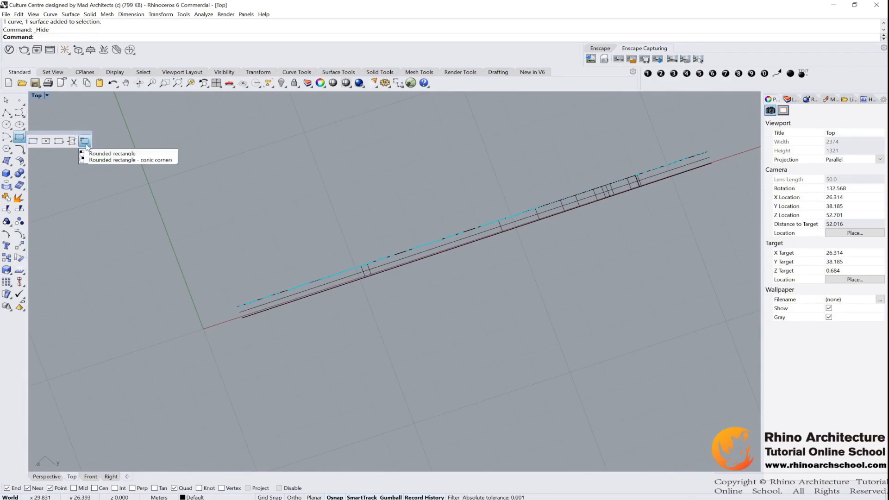
click(85, 141)
scroll(252, 311, up, 5)
click(247, 307)
scroll(440, 235, down, 8)
scroll(489, 215, up, 8)
scroll(440, 266, down, 8)
scroll(441, 266, down, 5)
scroll(370, 270, up, 5)
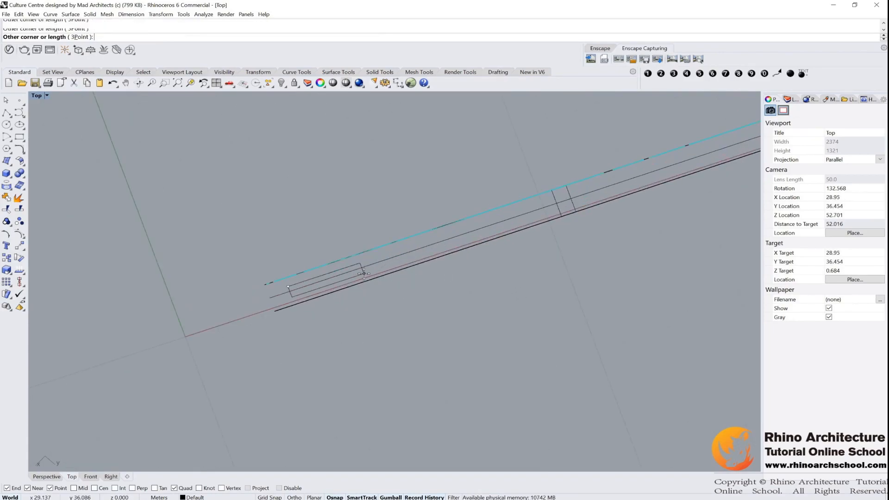
click(364, 273)
click(370, 270)
click(358, 267)
- Draw a straight polyline beside the glass in the Top view, parallel to the facade and spanning the window's full length
click(7, 113)
click(257, 273)
scroll(340, 237, down, 10)
right_drag(412, 232, 193, 365)
scroll(439, 248, up, 8)
scroll(459, 257, up, 2)
click(477, 267)
key(Return)
scroll(478, 267, down, 11)
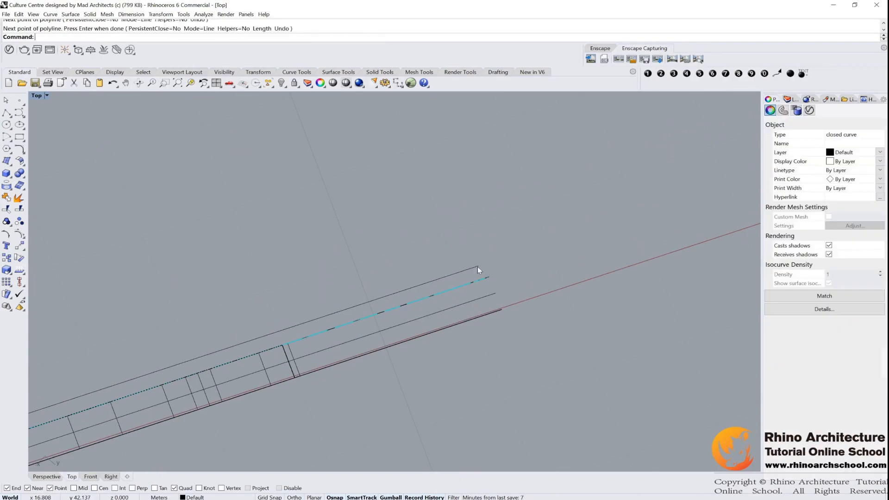
- Extrude the rounded rectangle vertically in the Perspective view into a fin taller than the window
right_drag(121, 387, 287, 305)
scroll(286, 304, up, 10)
double_click(52, 96)
double_click(414, 99)
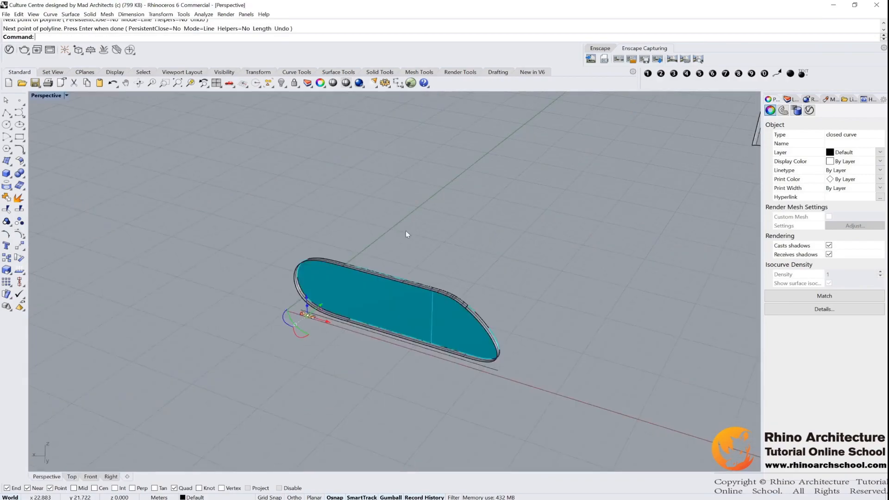
scroll(271, 266, up, 3)
drag(353, 327, 387, 174)
right_drag(415, 201, 459, 175)
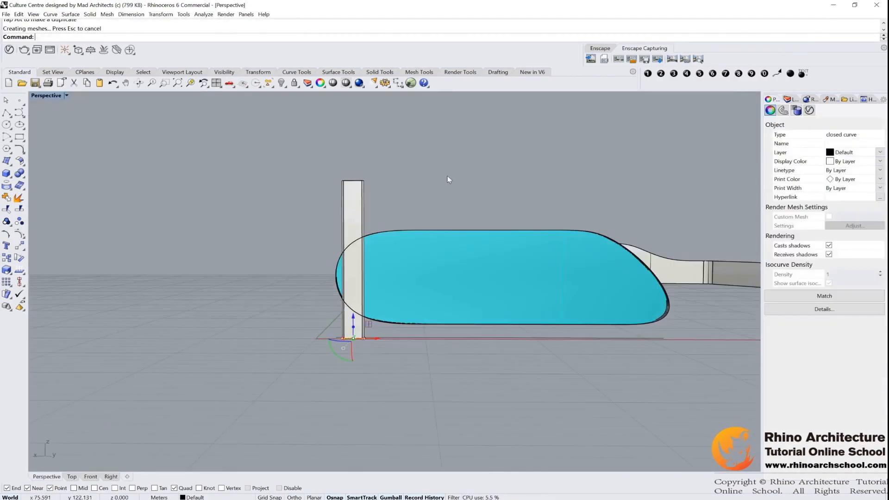
- Lower the extruded fin slightly so it extends past the window's bottom edge, then return to the four-viewport layout
click(363, 188)
drag(353, 240, 352, 247)
click(447, 287)
right_drag(442, 172, 412, 204)
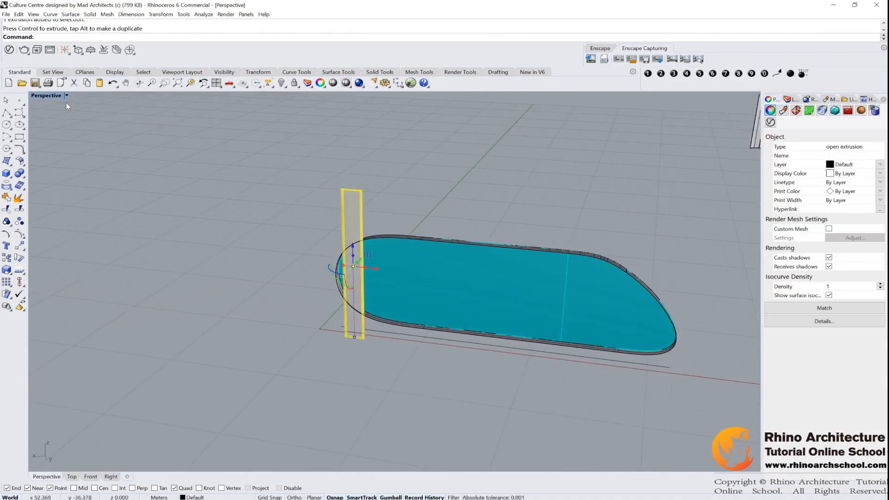
key(Escape)
double_click(53, 97)
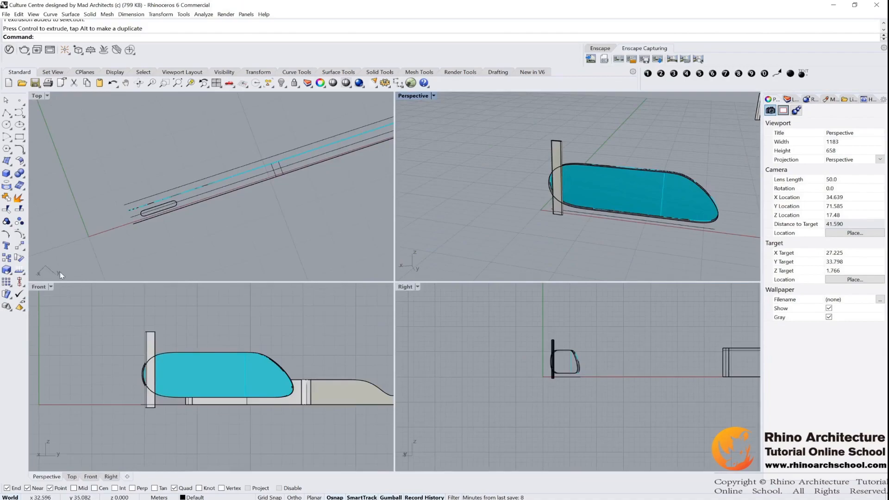
- Try to array the fin along the straight path line with 5 items, then undo the array
click(6, 282)
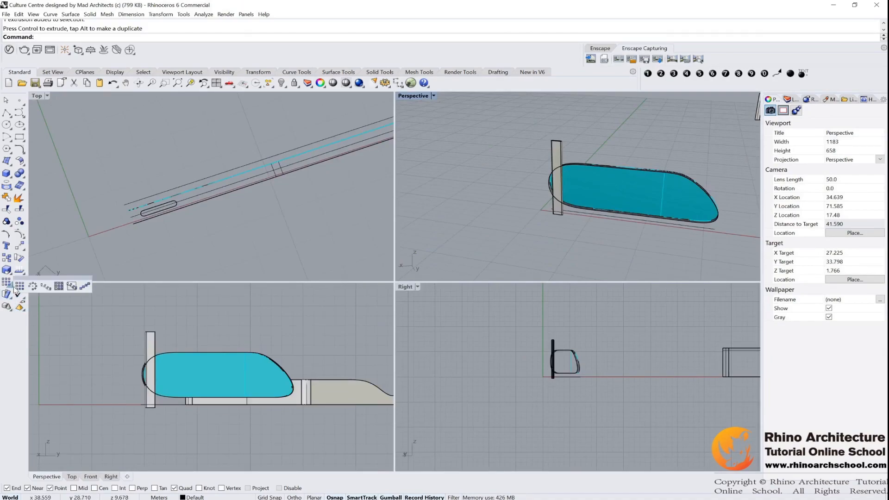
click(45, 287)
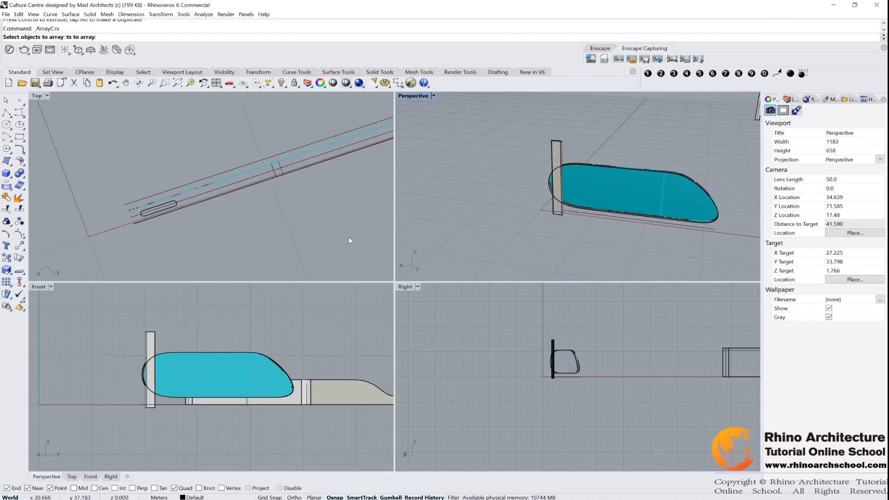
click(172, 203)
click(214, 231)
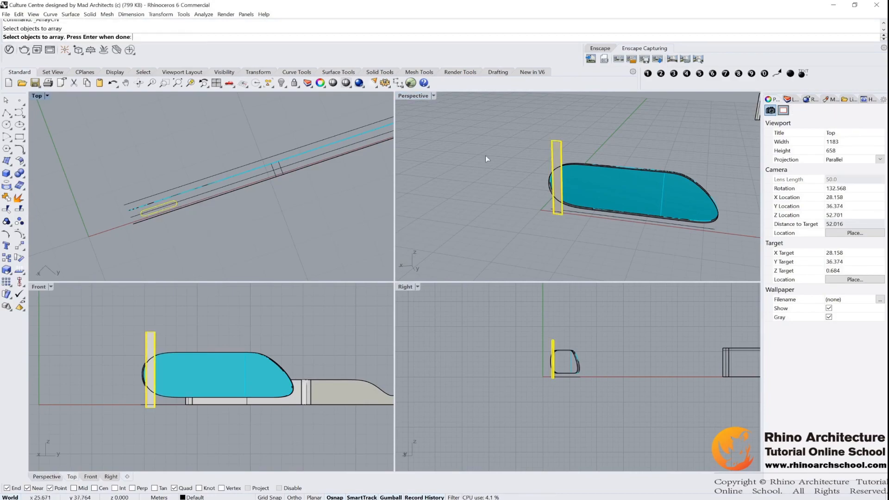
scroll(560, 152, up, 4)
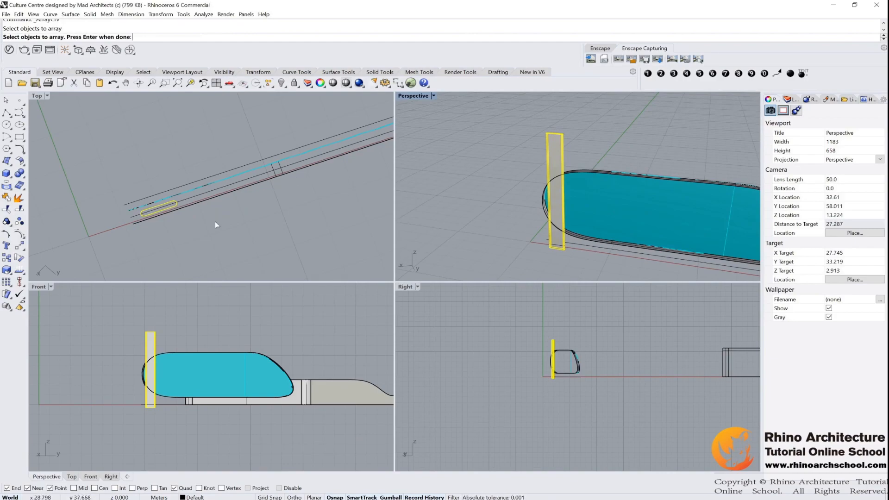
key(Return)
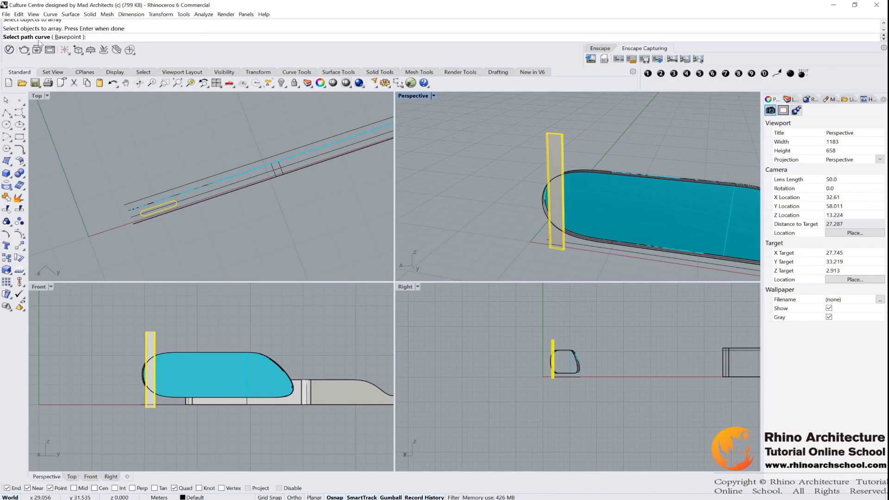
click(207, 186)
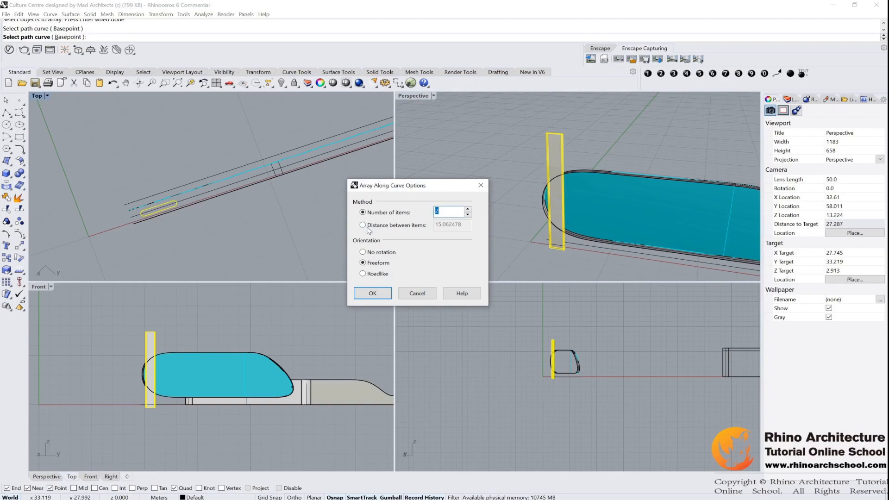
text(5)
key(Return)
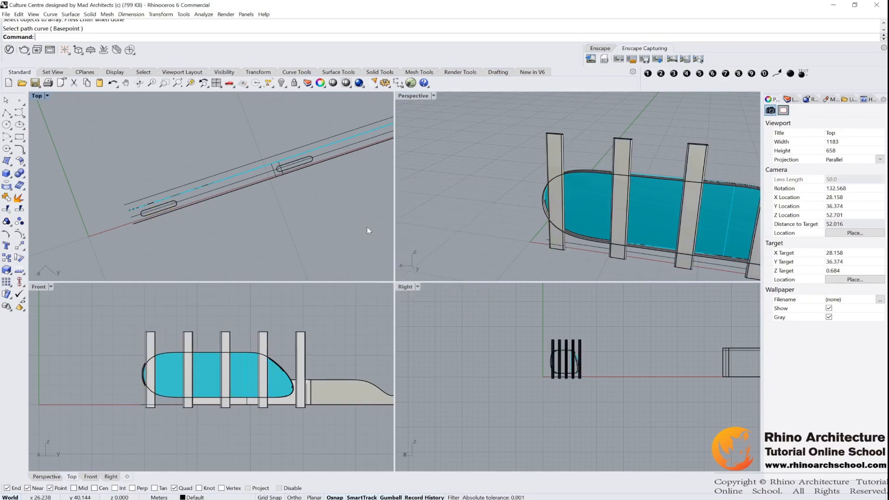
key(ctrl+z)
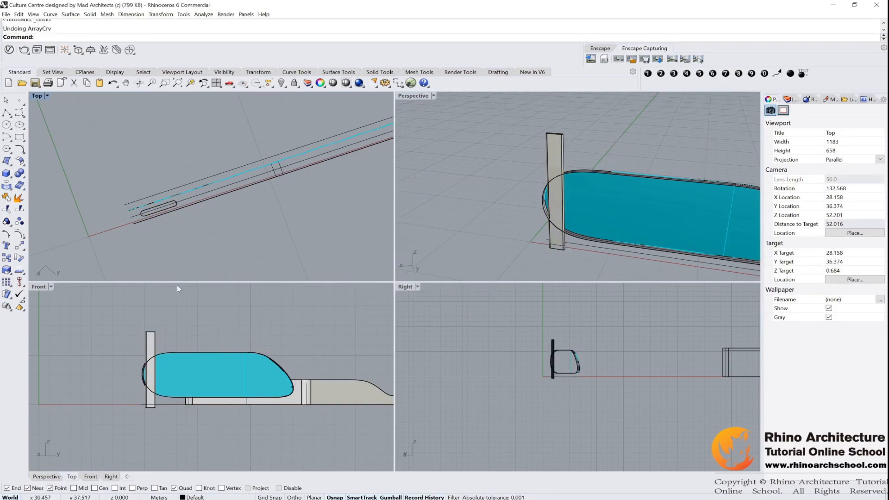
- Narrow the fin along the facade direction with Scale1D, using its outer end as the base point
click(569, 178)
right_drag(570, 179, 523, 227)
scroll(560, 187, up, 4)
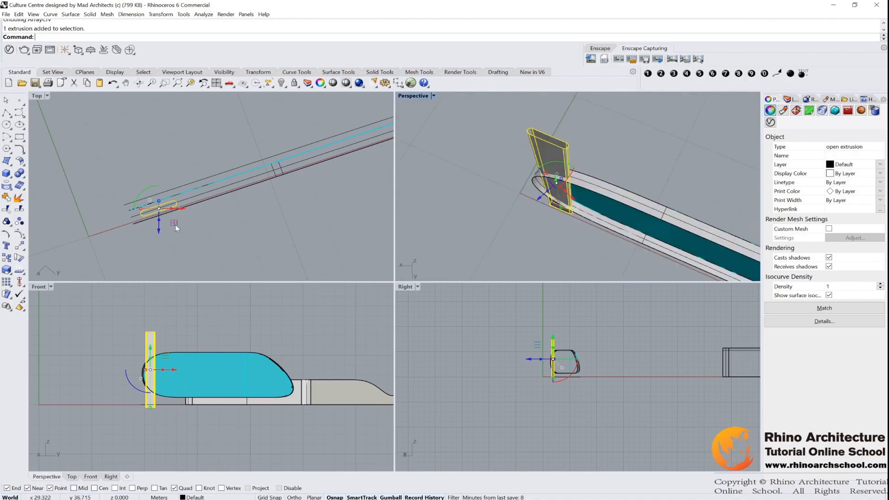
scroll(143, 213, up, 6)
scroll(143, 210, up, 3)
text(Scale)
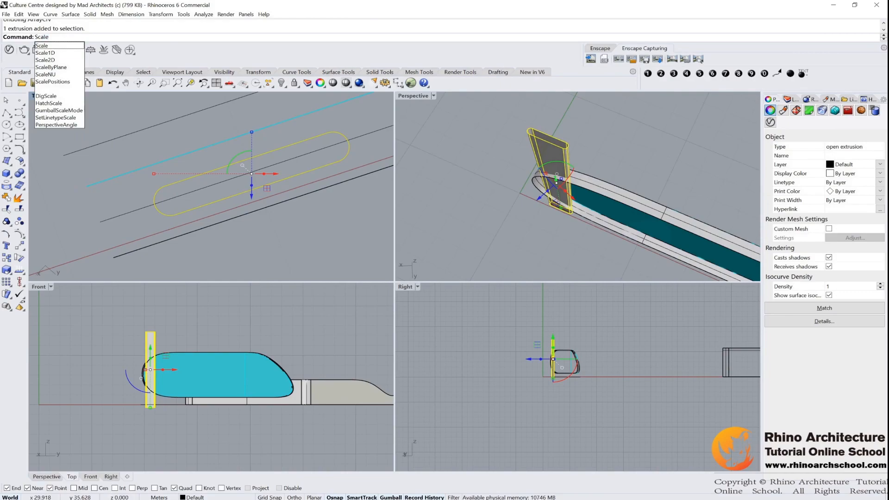
text(1D)
key(Return)
click(153, 204)
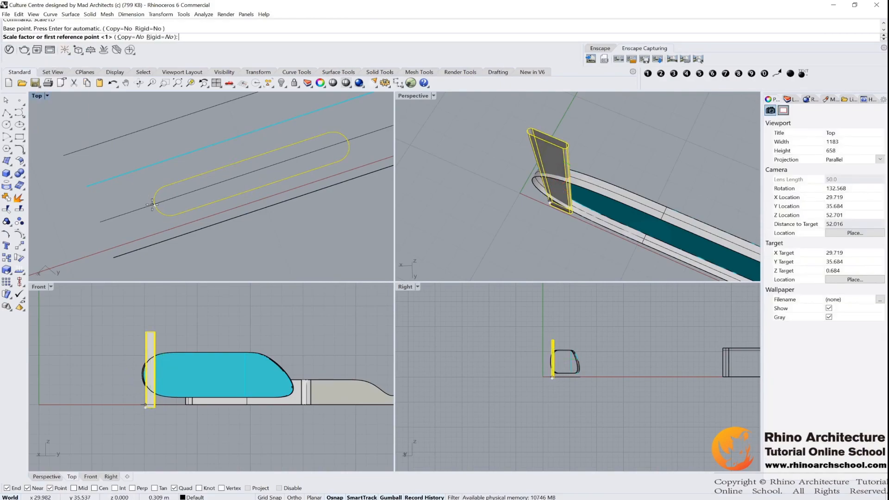
click(348, 142)
click(297, 155)
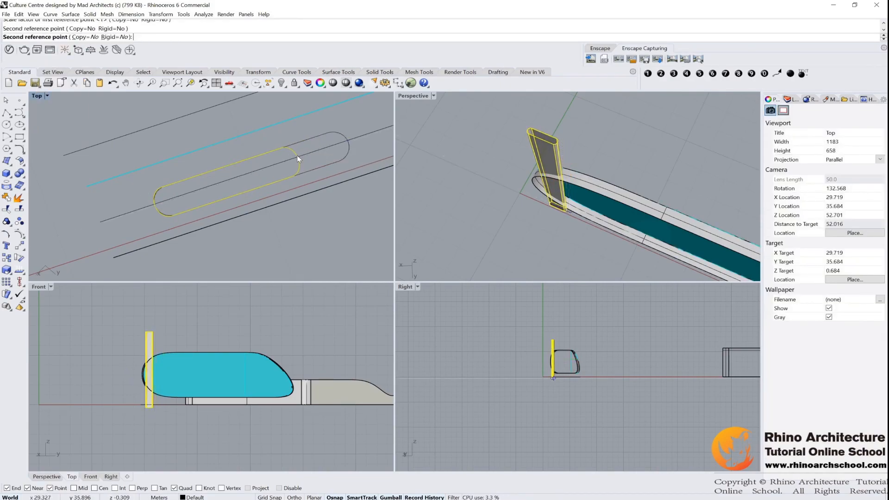
- Array the narrowed fin along the straight path line with 10 items and Freeform orientation
click(11, 285)
click(11, 285)
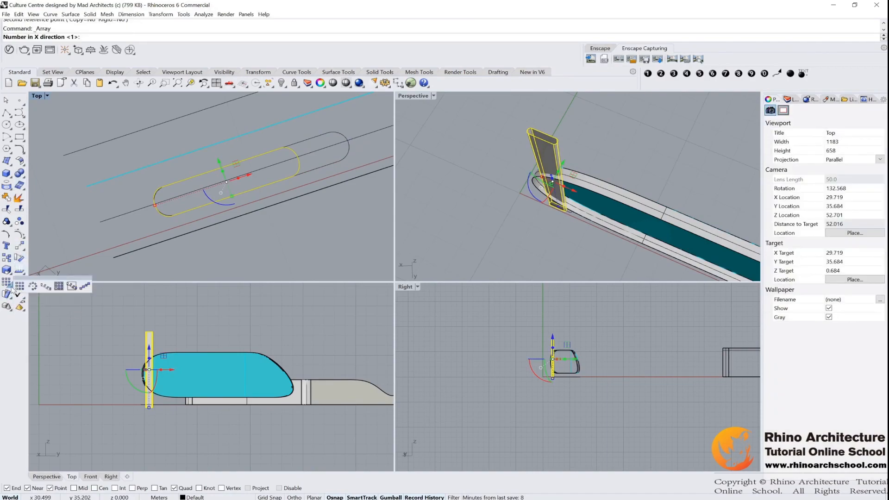
click(46, 287)
click(177, 120)
scroll(167, 152, down, 3)
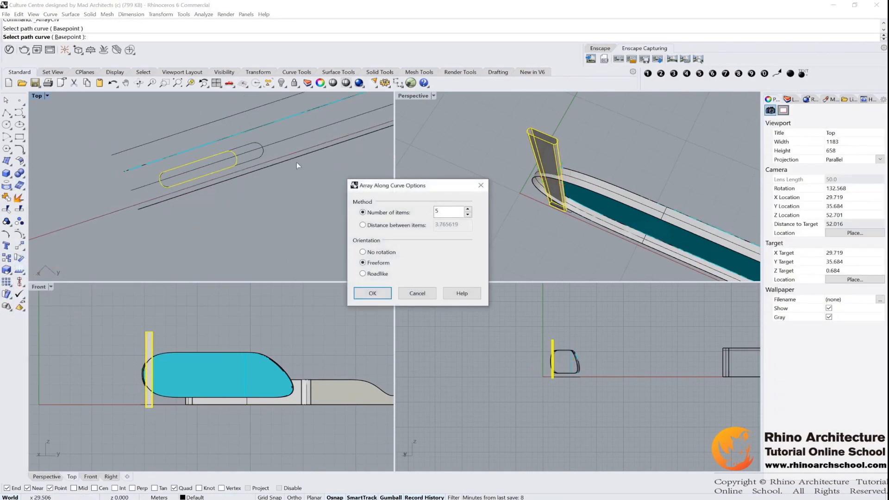
drag(457, 209, 385, 217)
text(10)
key(Return)
scroll(283, 327, down, 3)
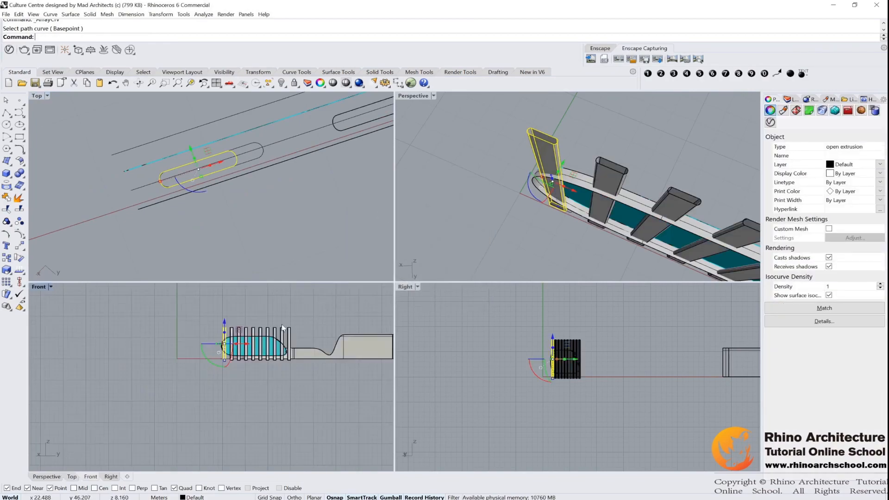
- Trim away the fin portions above and below the window opening, using the reveal surface as the cutting object
scroll(646, 184, up, 10)
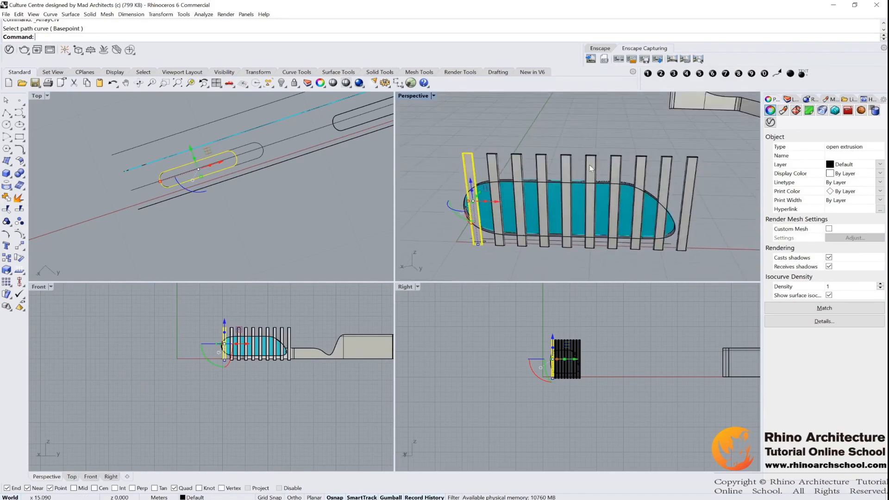
scroll(677, 230, up, 3)
click(664, 270)
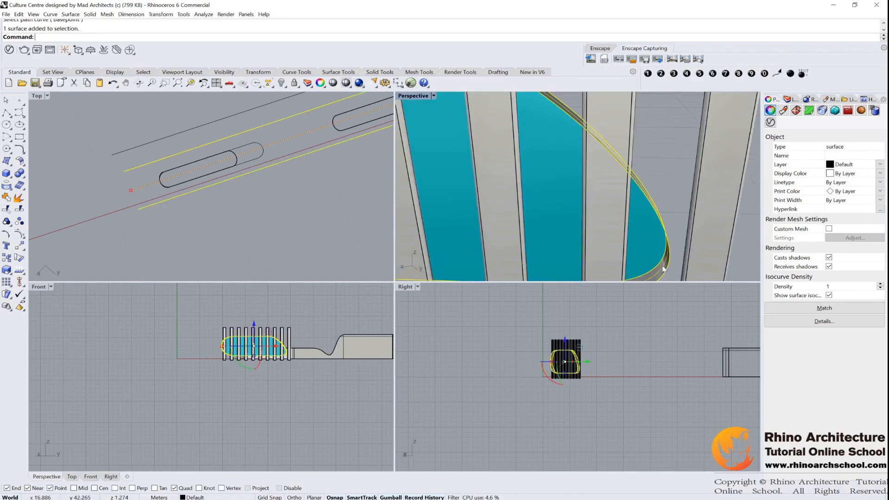
double_click(412, 97)
scroll(505, 170, down, 12)
right_drag(441, 192, 456, 139)
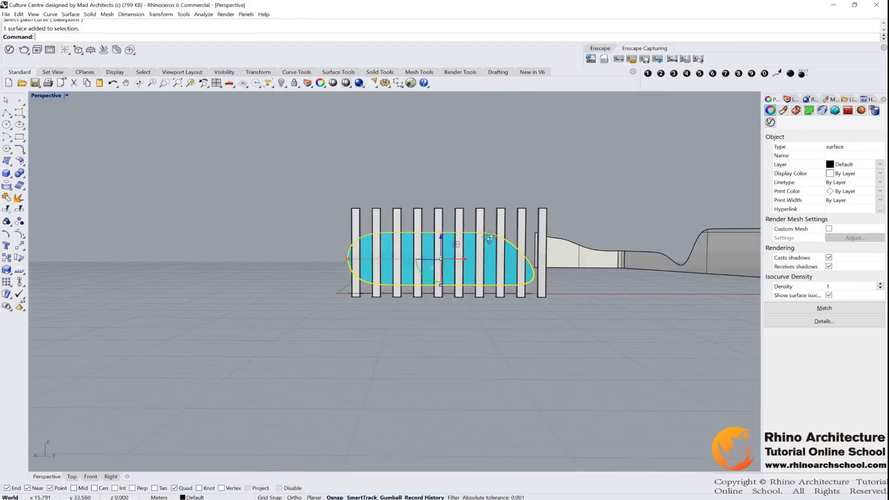
click(6, 208)
drag(570, 182, 331, 217)
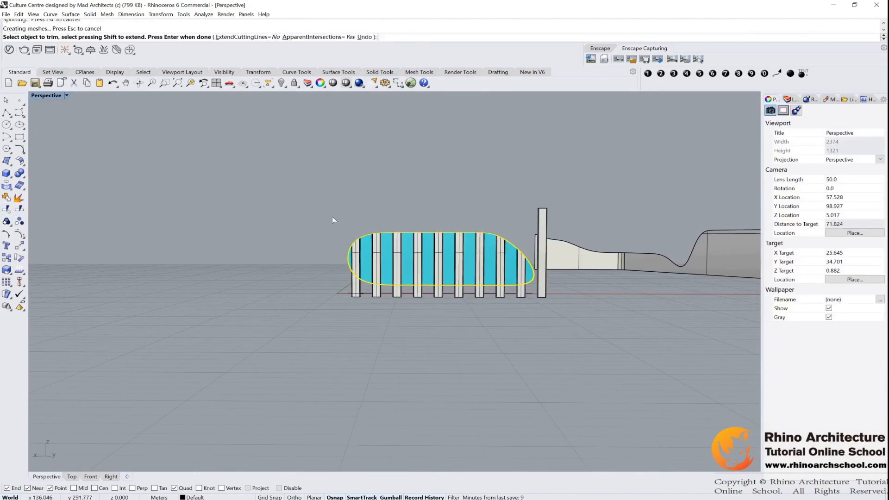
click(521, 291)
click(500, 290)
click(479, 291)
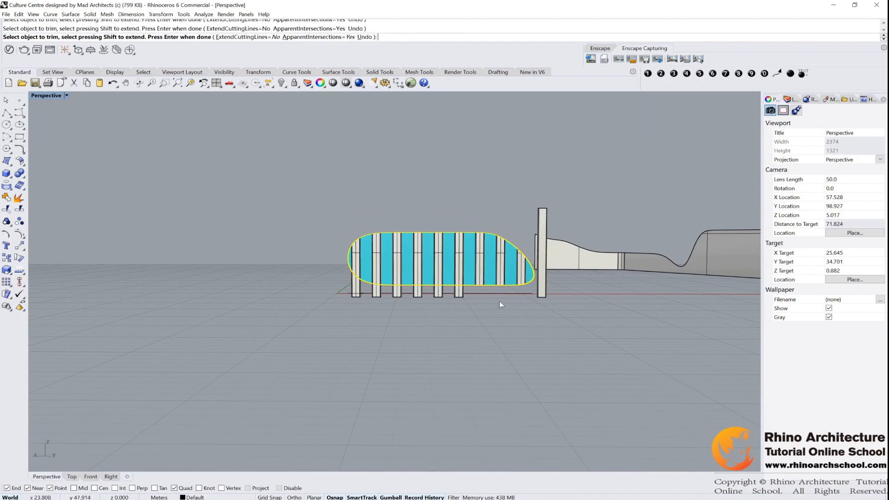
scroll(493, 268, up, 6)
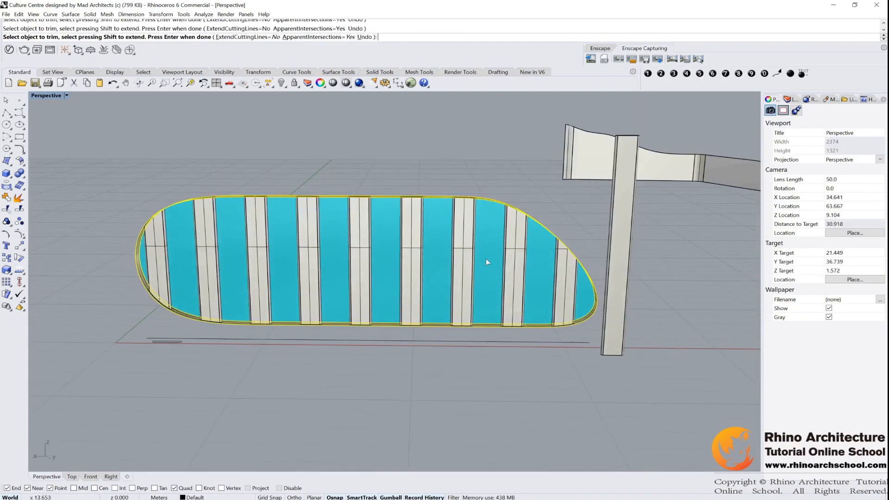
- Show the hidden roof and facade objects again and delete the leftover fin outside the window opening
right_click(281, 83)
scroll(349, 115, down, 2)
right_drag(379, 137, 339, 128)
click(568, 137)
key(Delete)
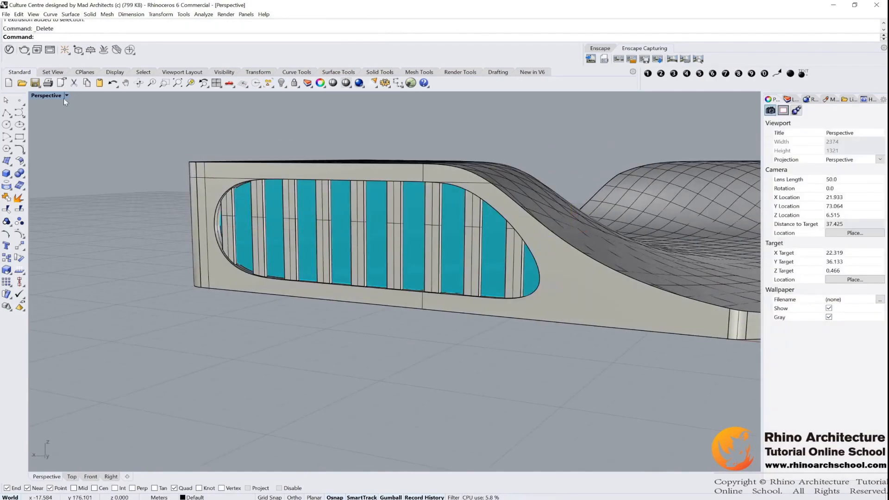
- Review the finished window fins on the whole building, then switch to the Photos app to compare with the reference rendering
double_click(52, 98)
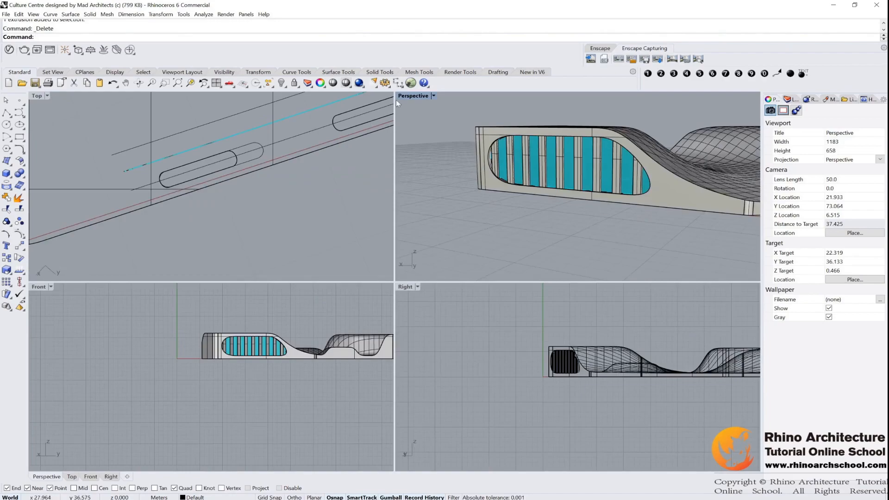
double_click(411, 98)
scroll(454, 157, down, 6)
shift+right_drag(454, 158, 393, 235)
scroll(380, 222, up, 2)
click(332, 499)
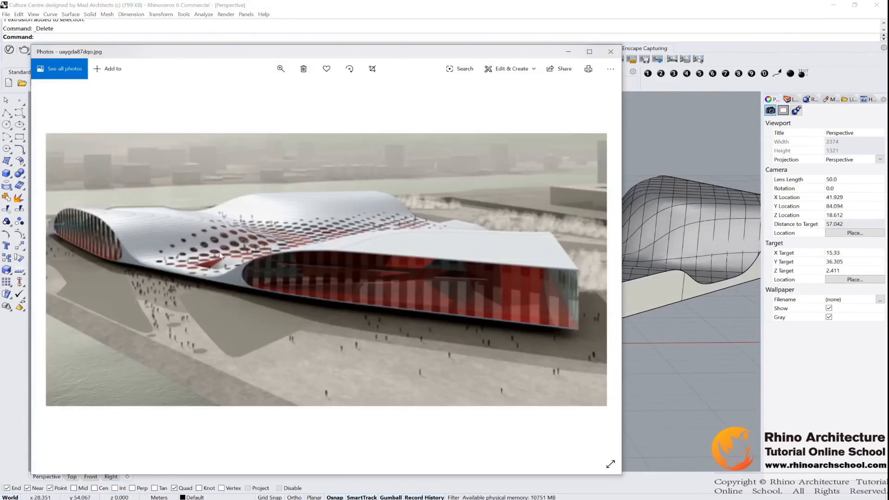